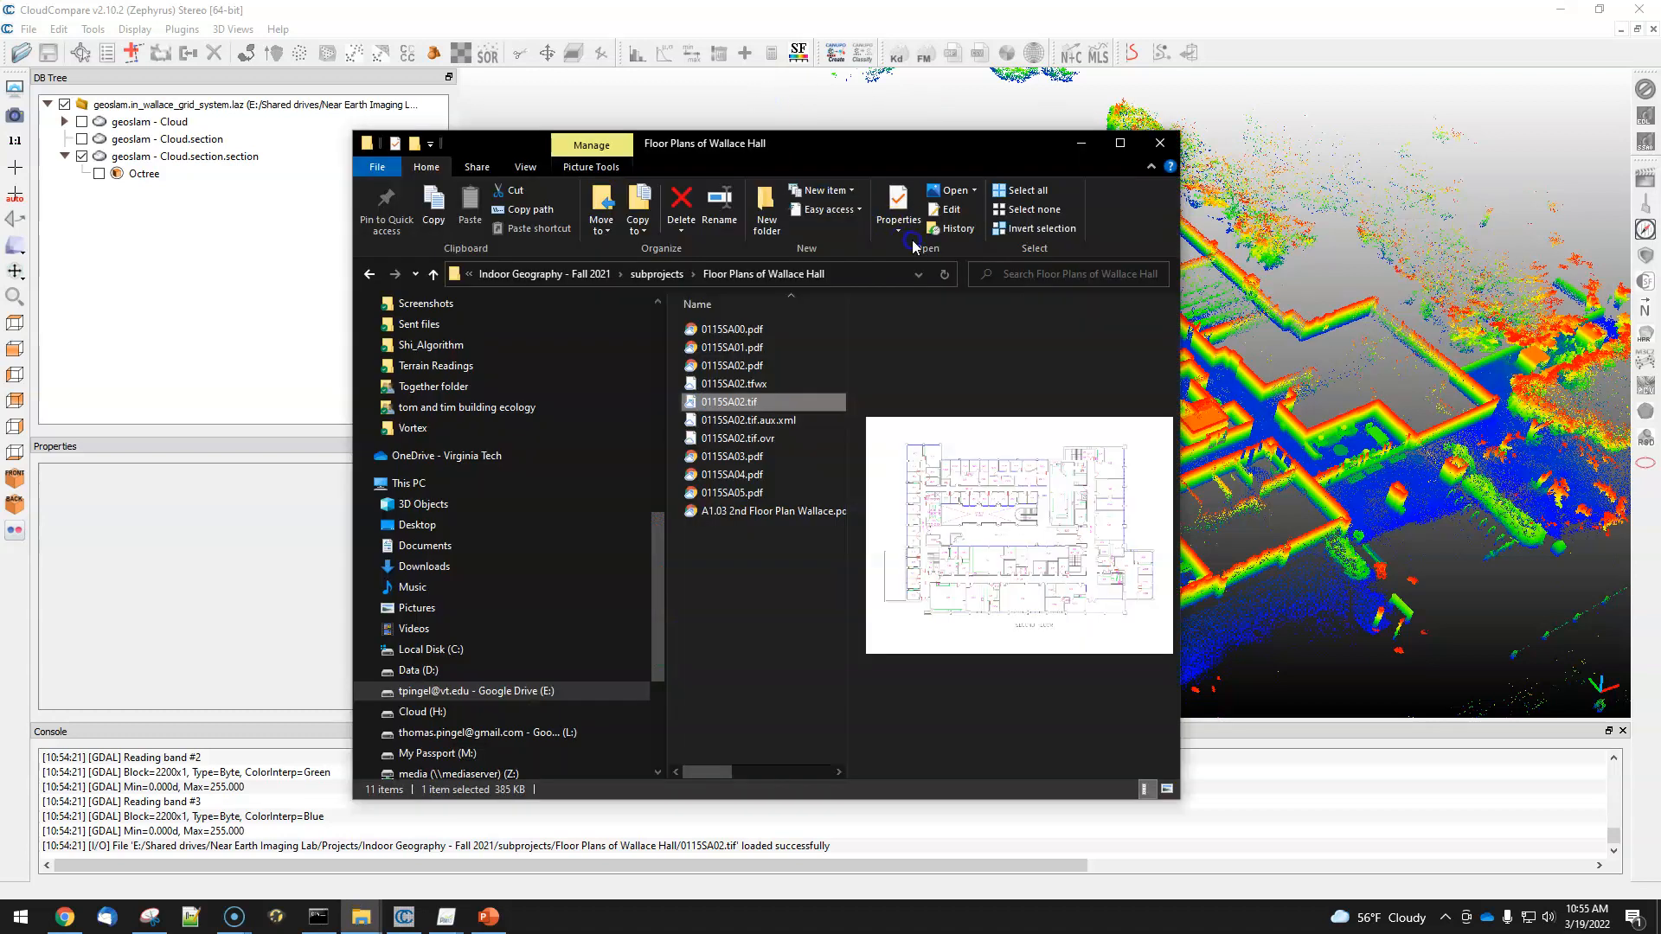
Import the floor plan 0115SA02.tif from the Floor Plans of Wallace Hall folder as a texture quad rather than a cloud.
left_click_drag(761, 135, 1126, 218)
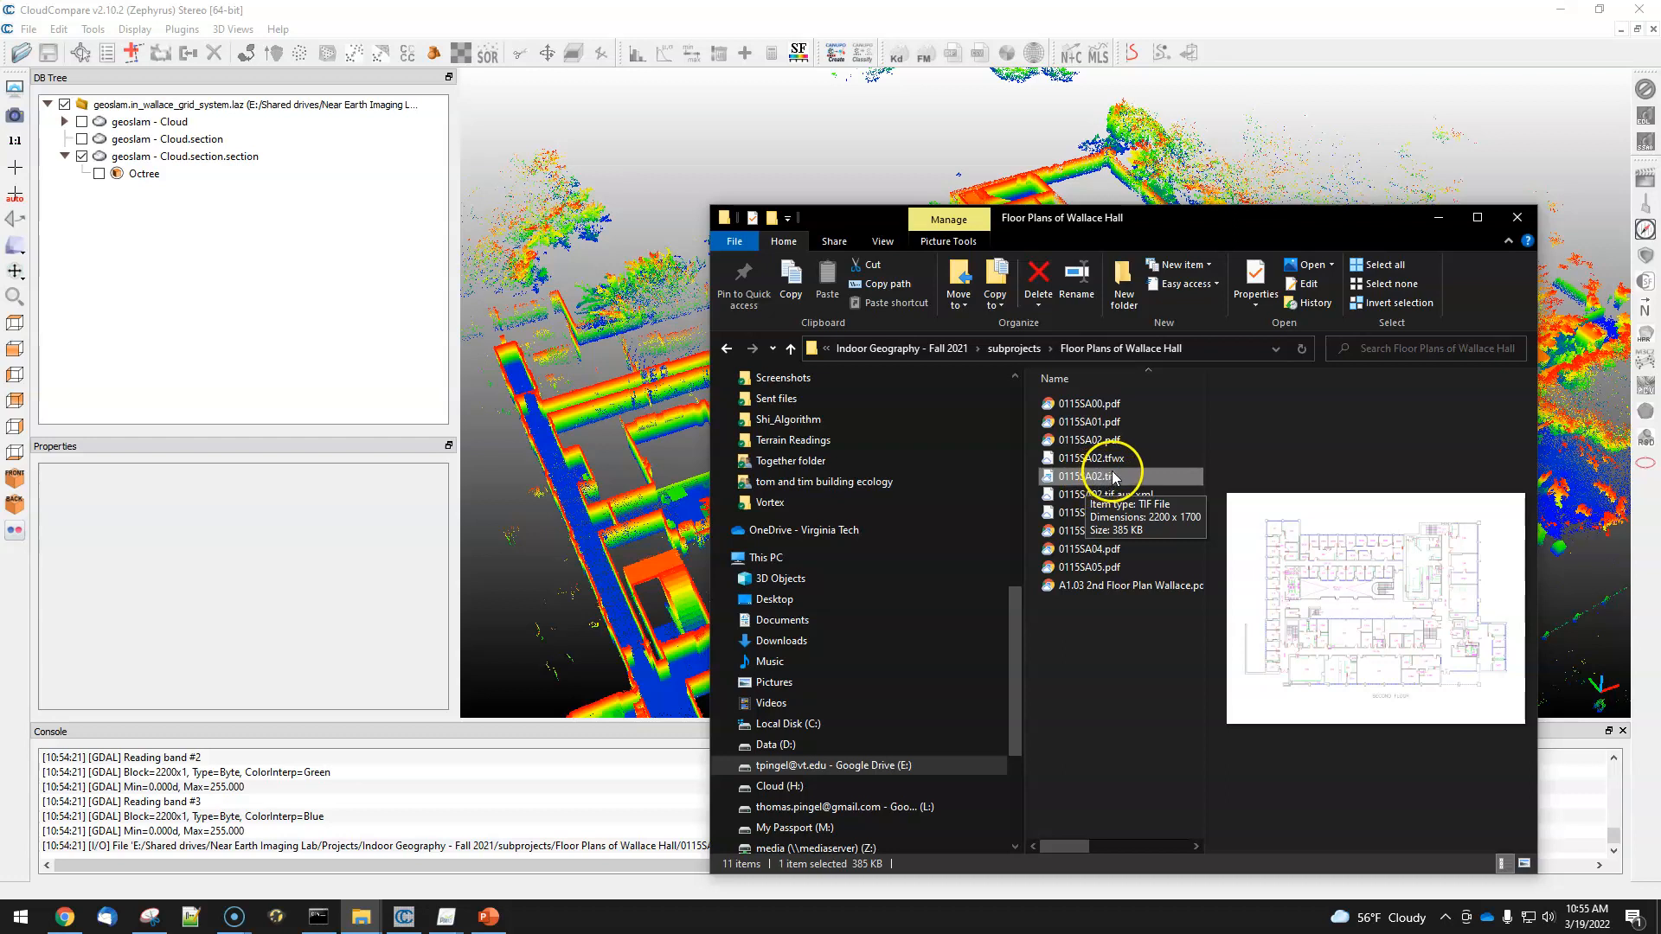
left_click(870, 8)
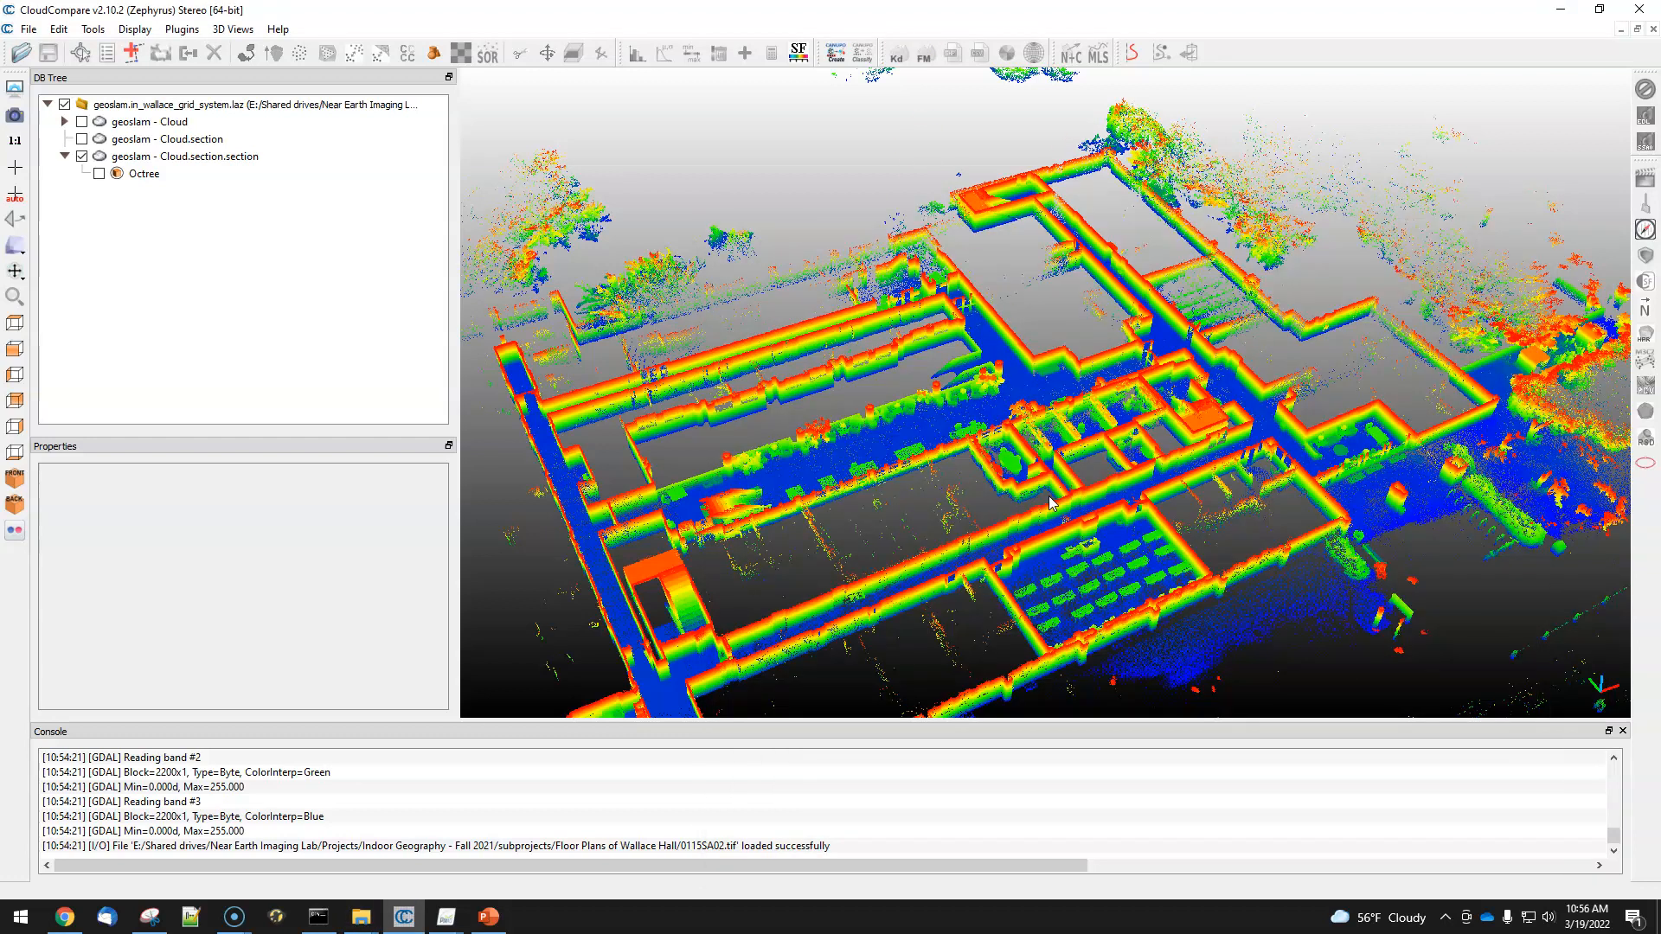
key("alt+Tab")
left_click_drag(1083, 476, 654, 467)
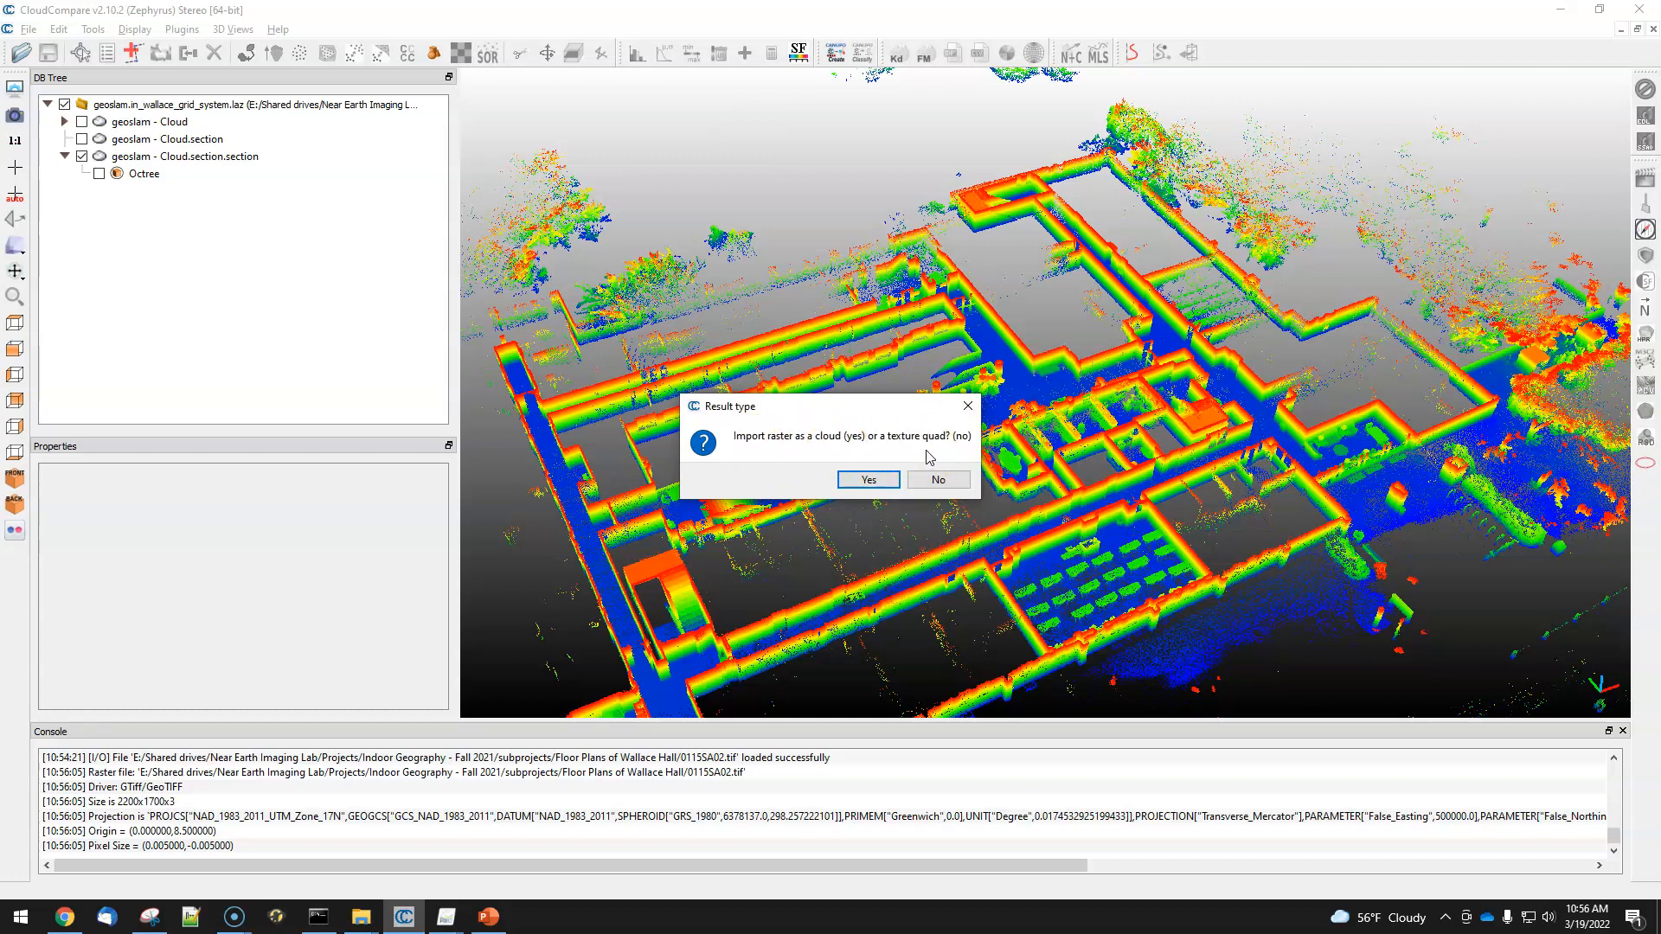
left_click(938, 479)
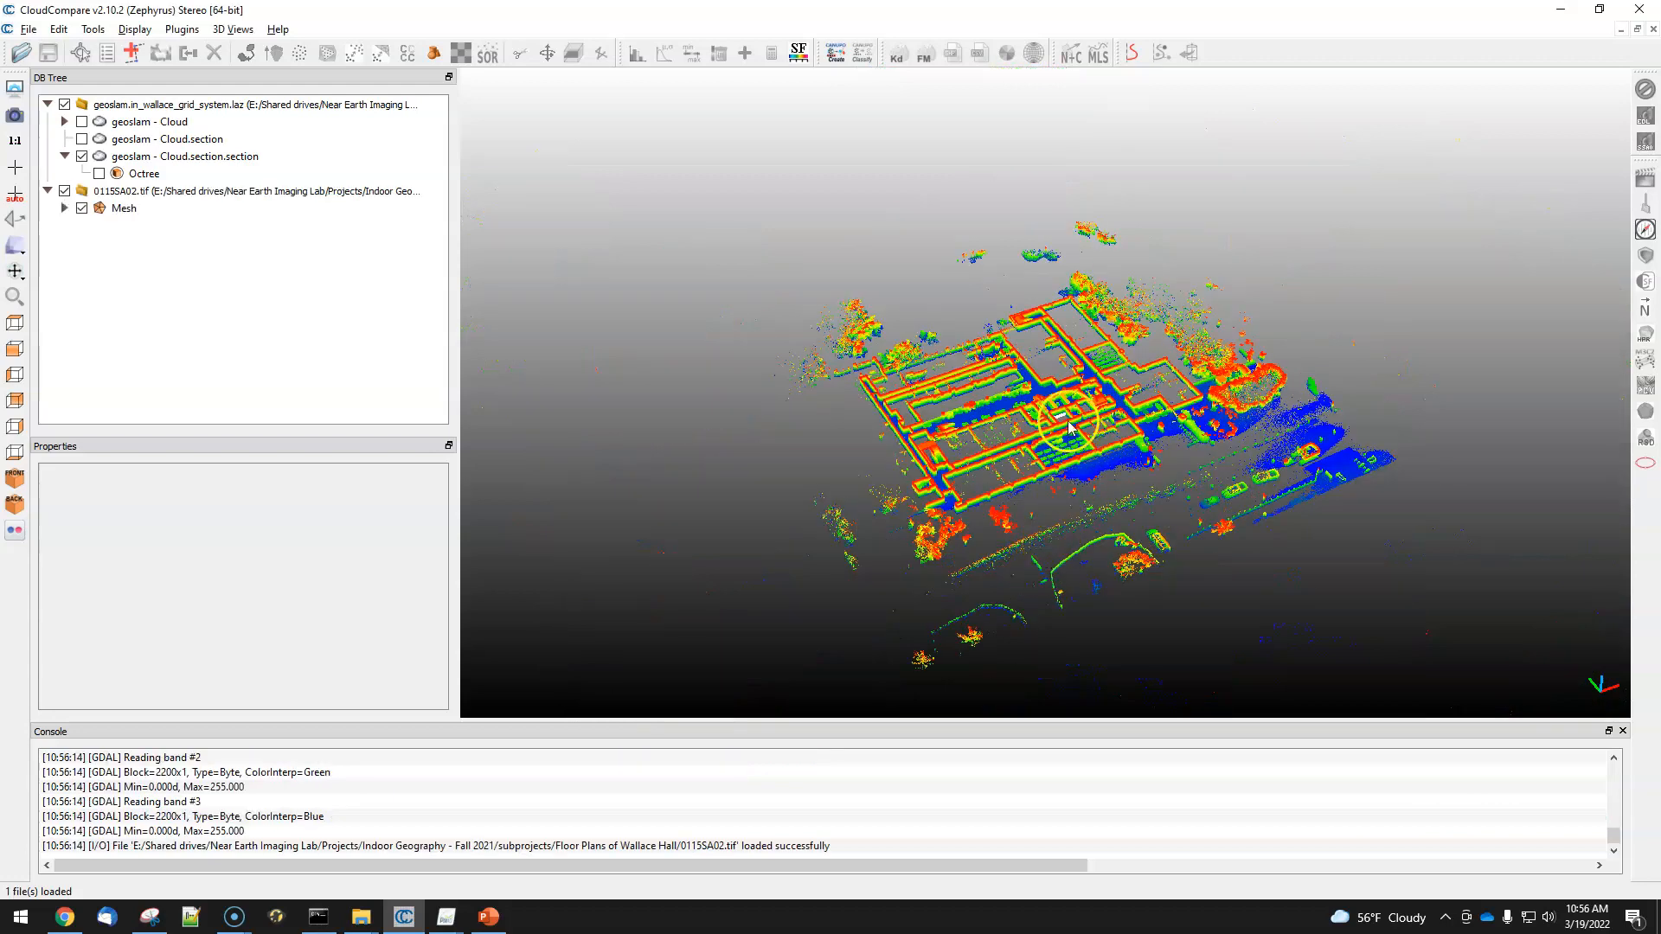
Scale the imported floor plan mesh by a factor of 3 in all dimensions.
scroll(1071, 433, "up", 5)
scroll(1073, 441, "up", 8)
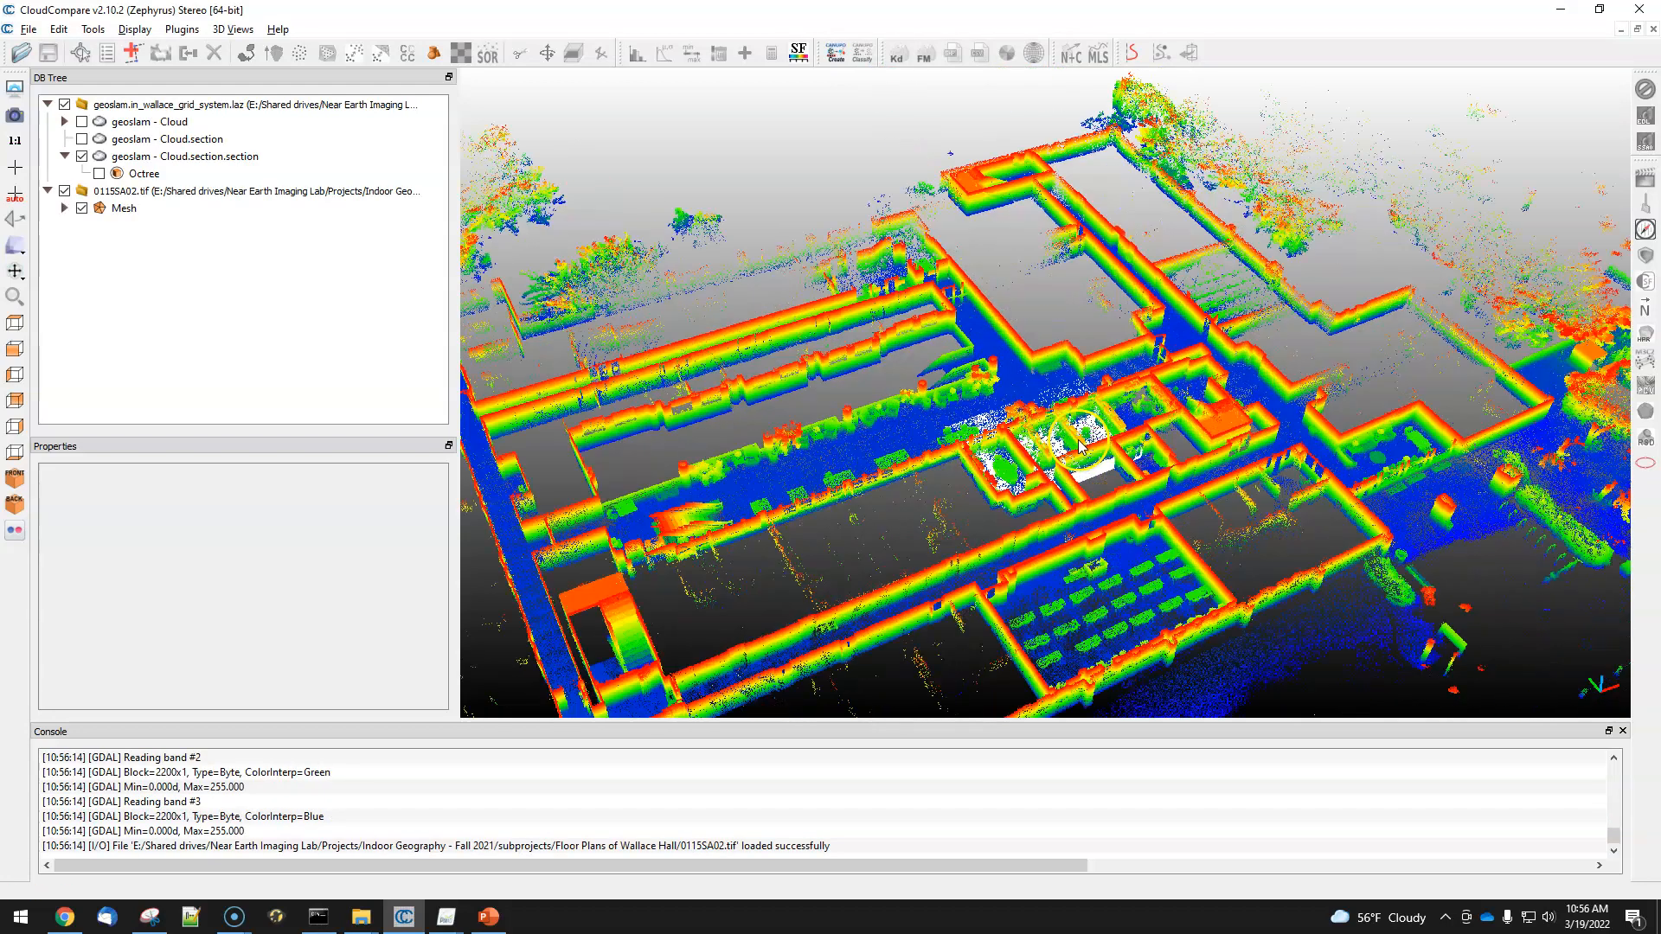
scroll(1120, 541, "down", 5)
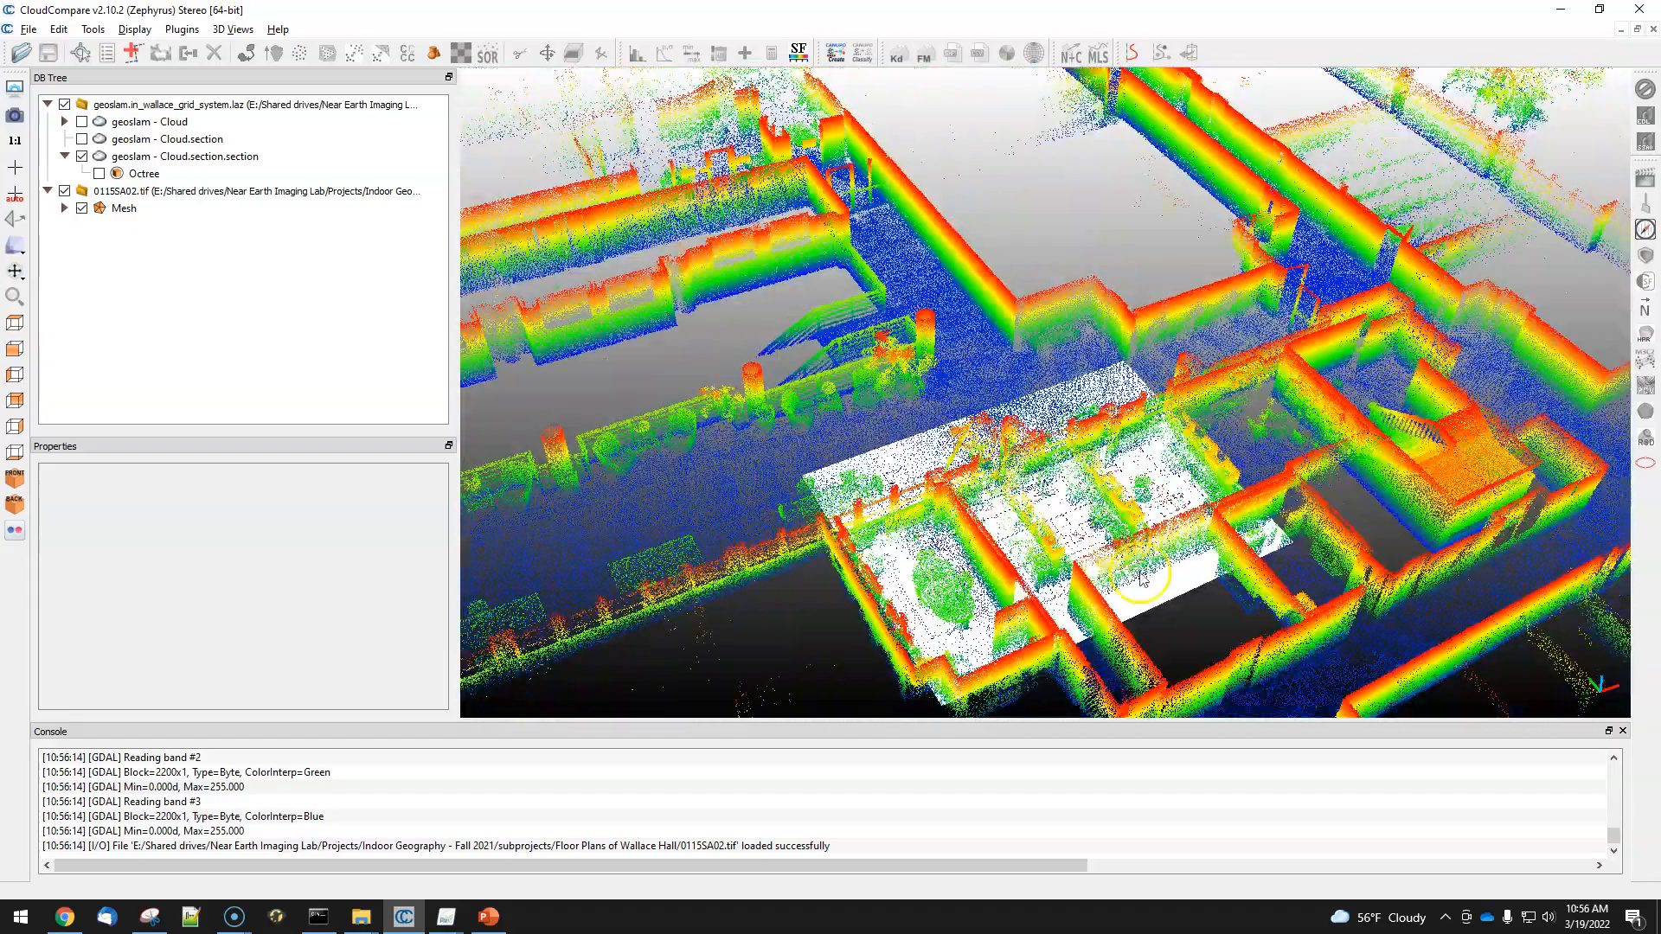
left_click(1158, 582)
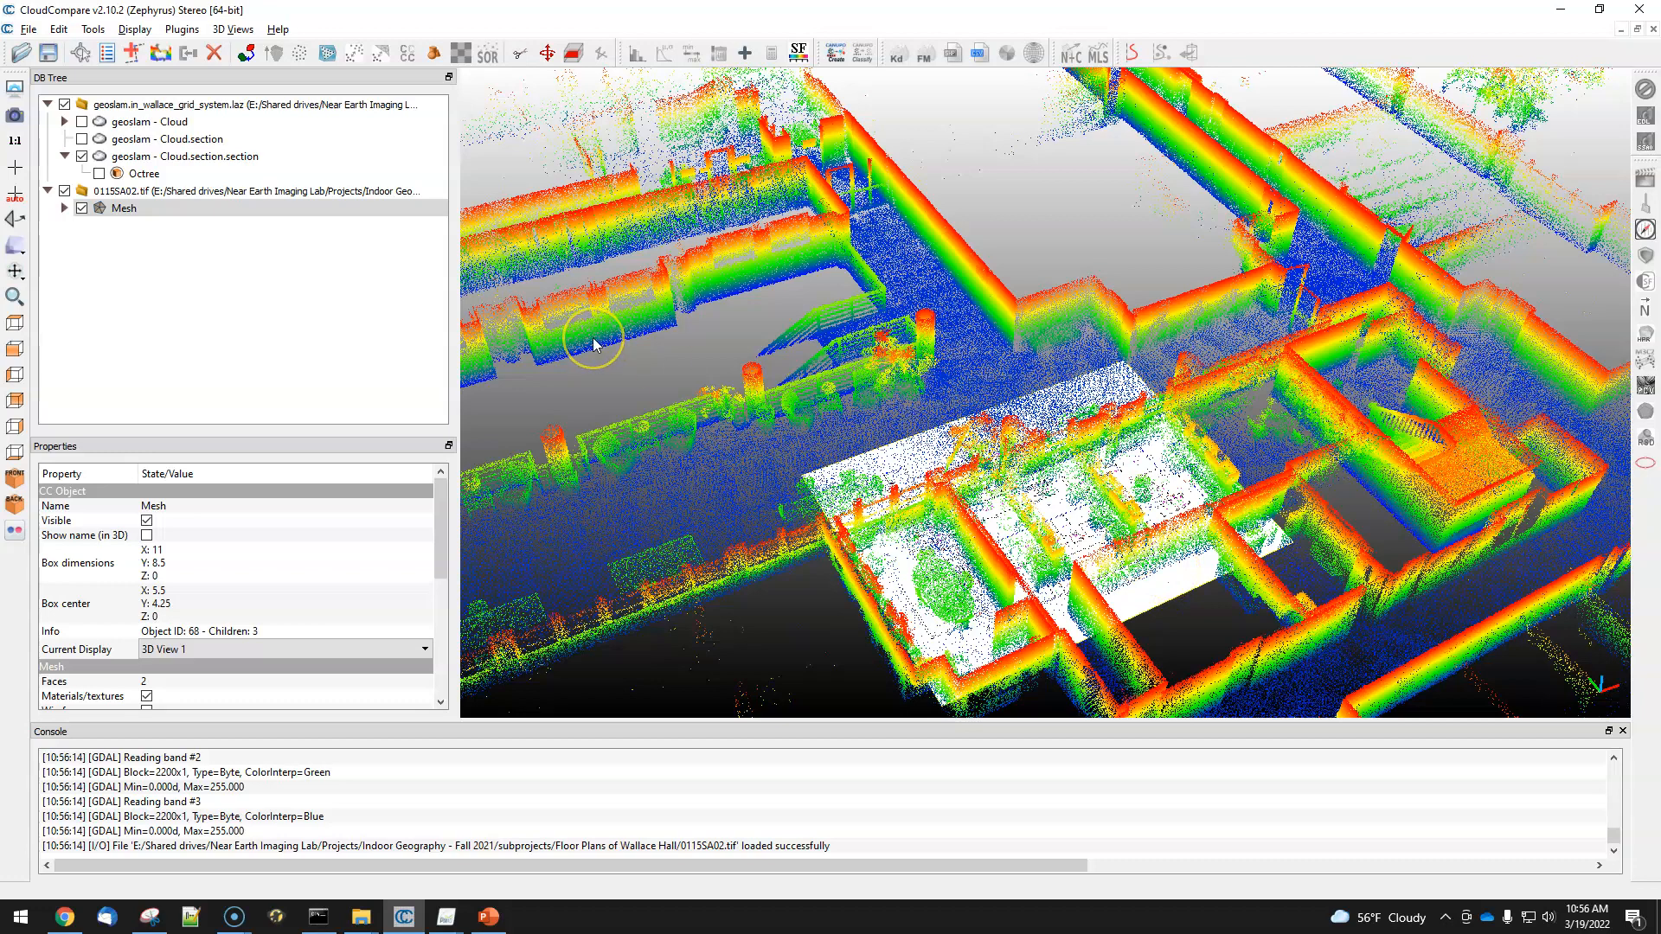
left_click(123, 210)
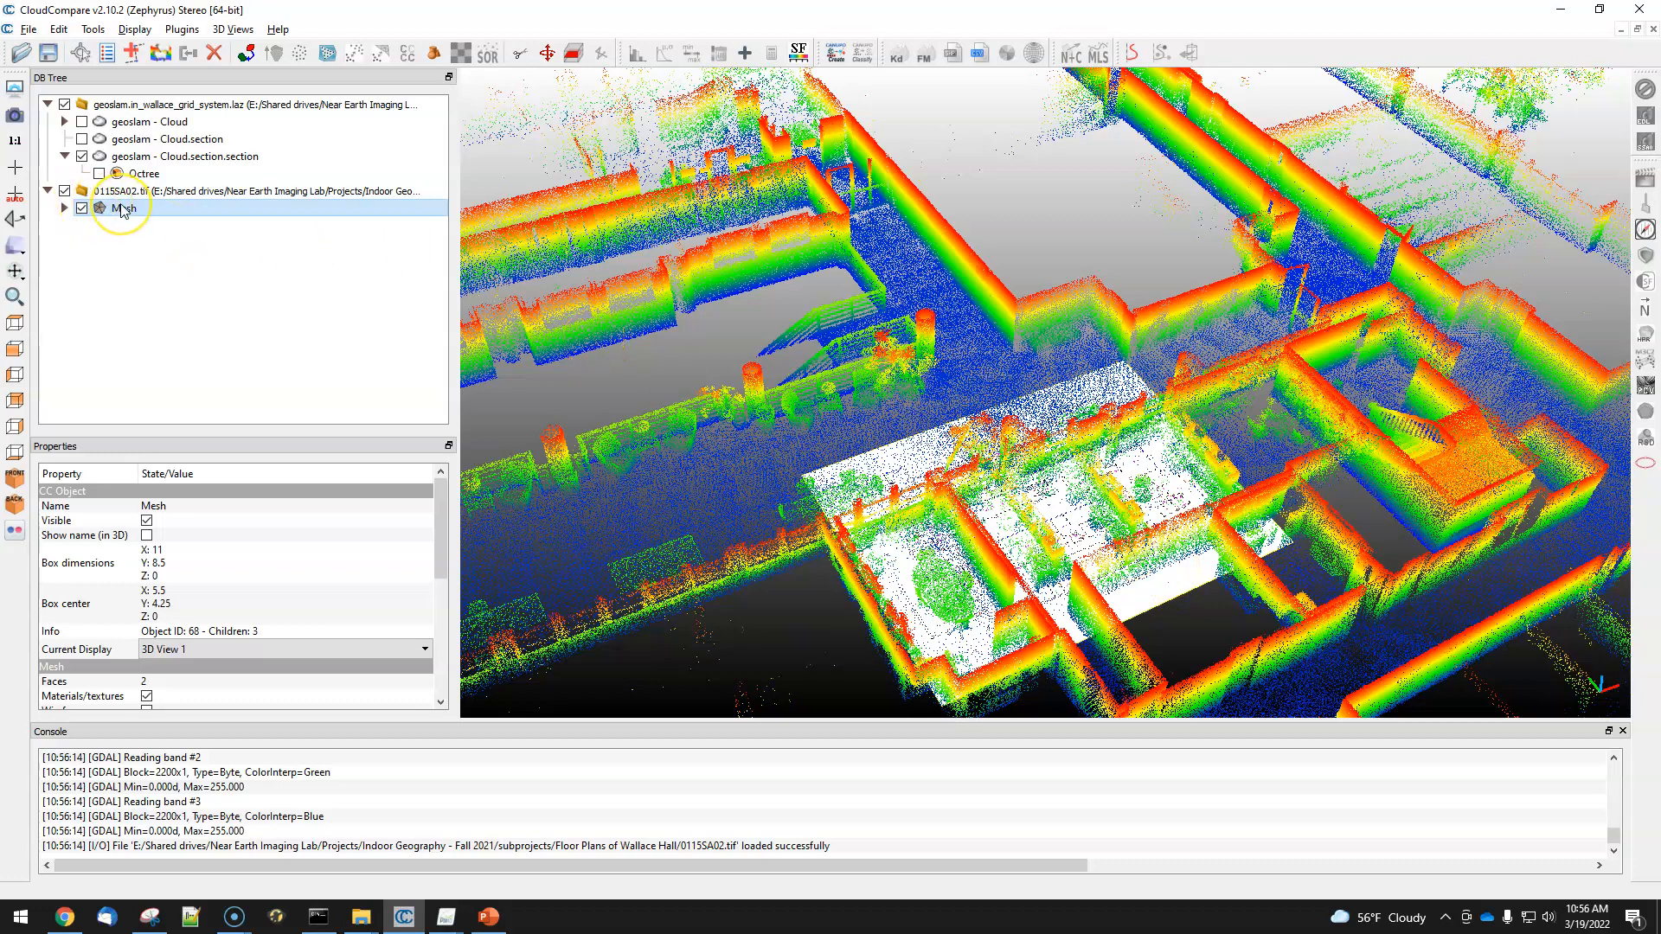
left_click(59, 29)
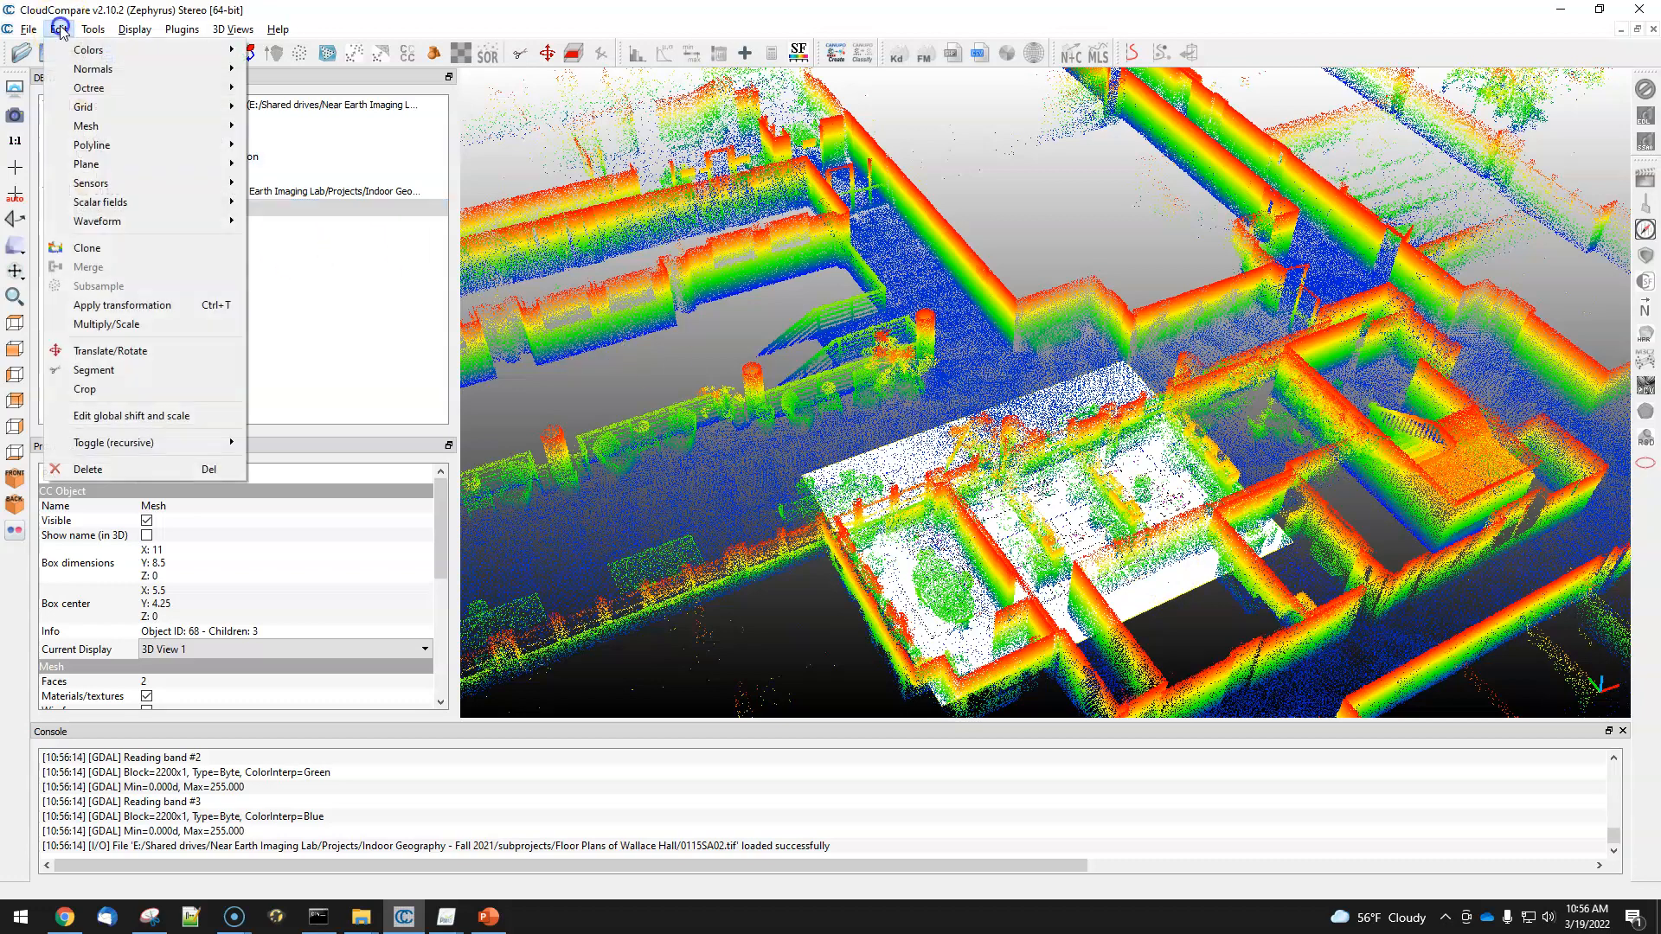
left_click(134, 325)
left_click(694, 411)
left_click_drag(694, 413, 610, 414)
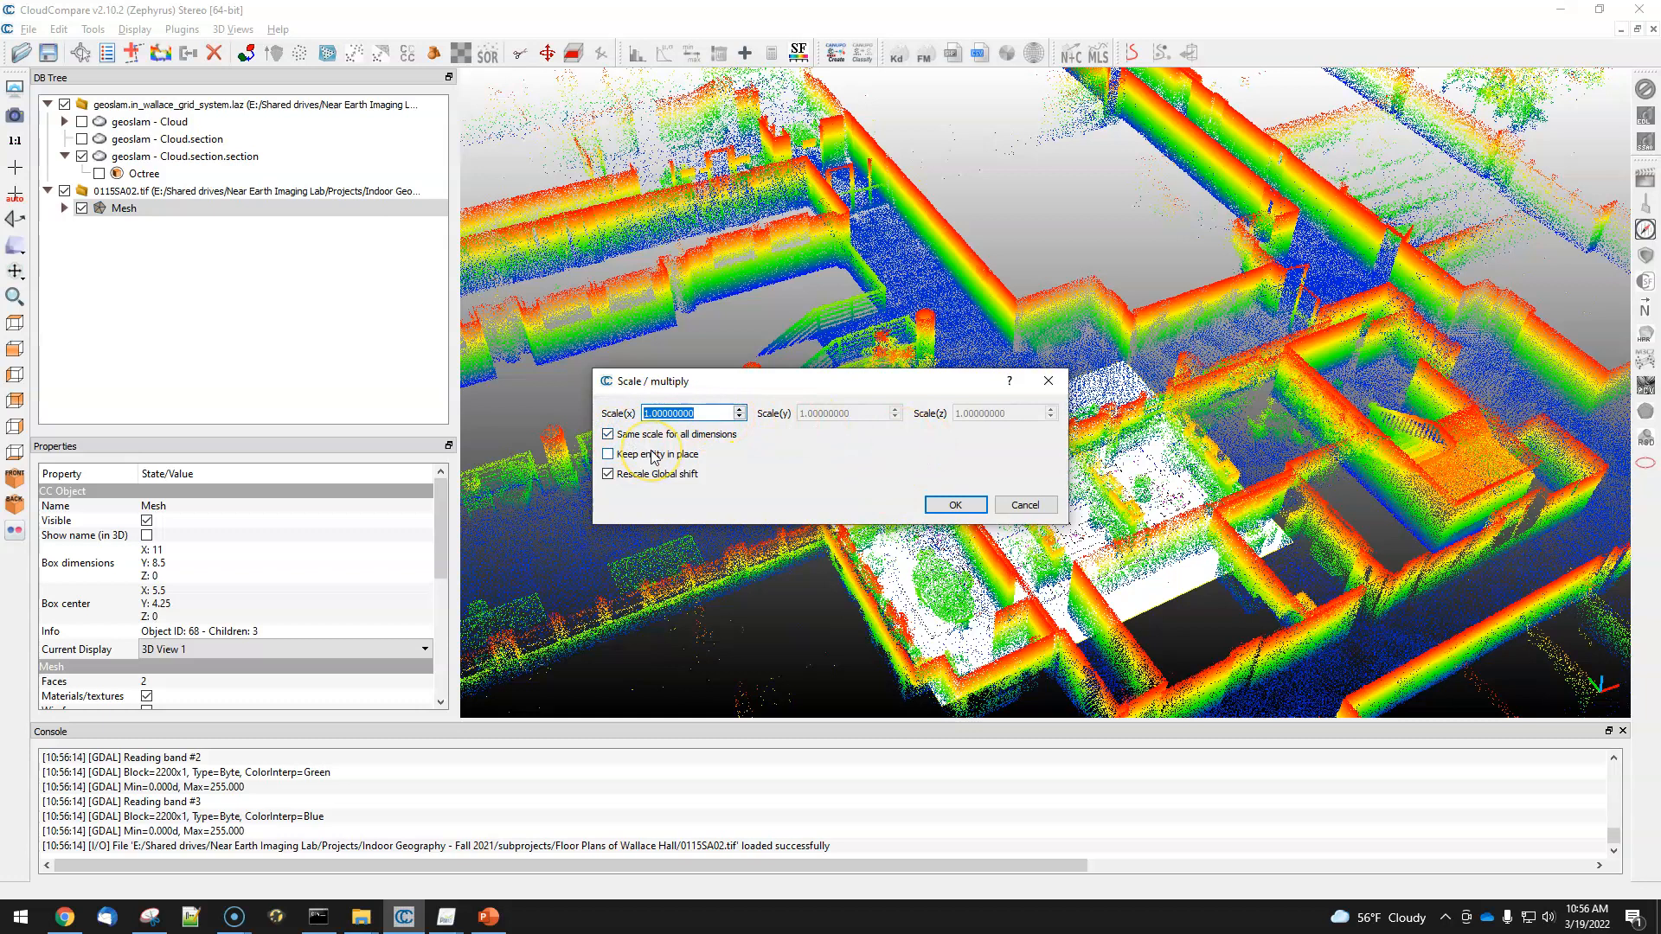
left_click(952, 504)
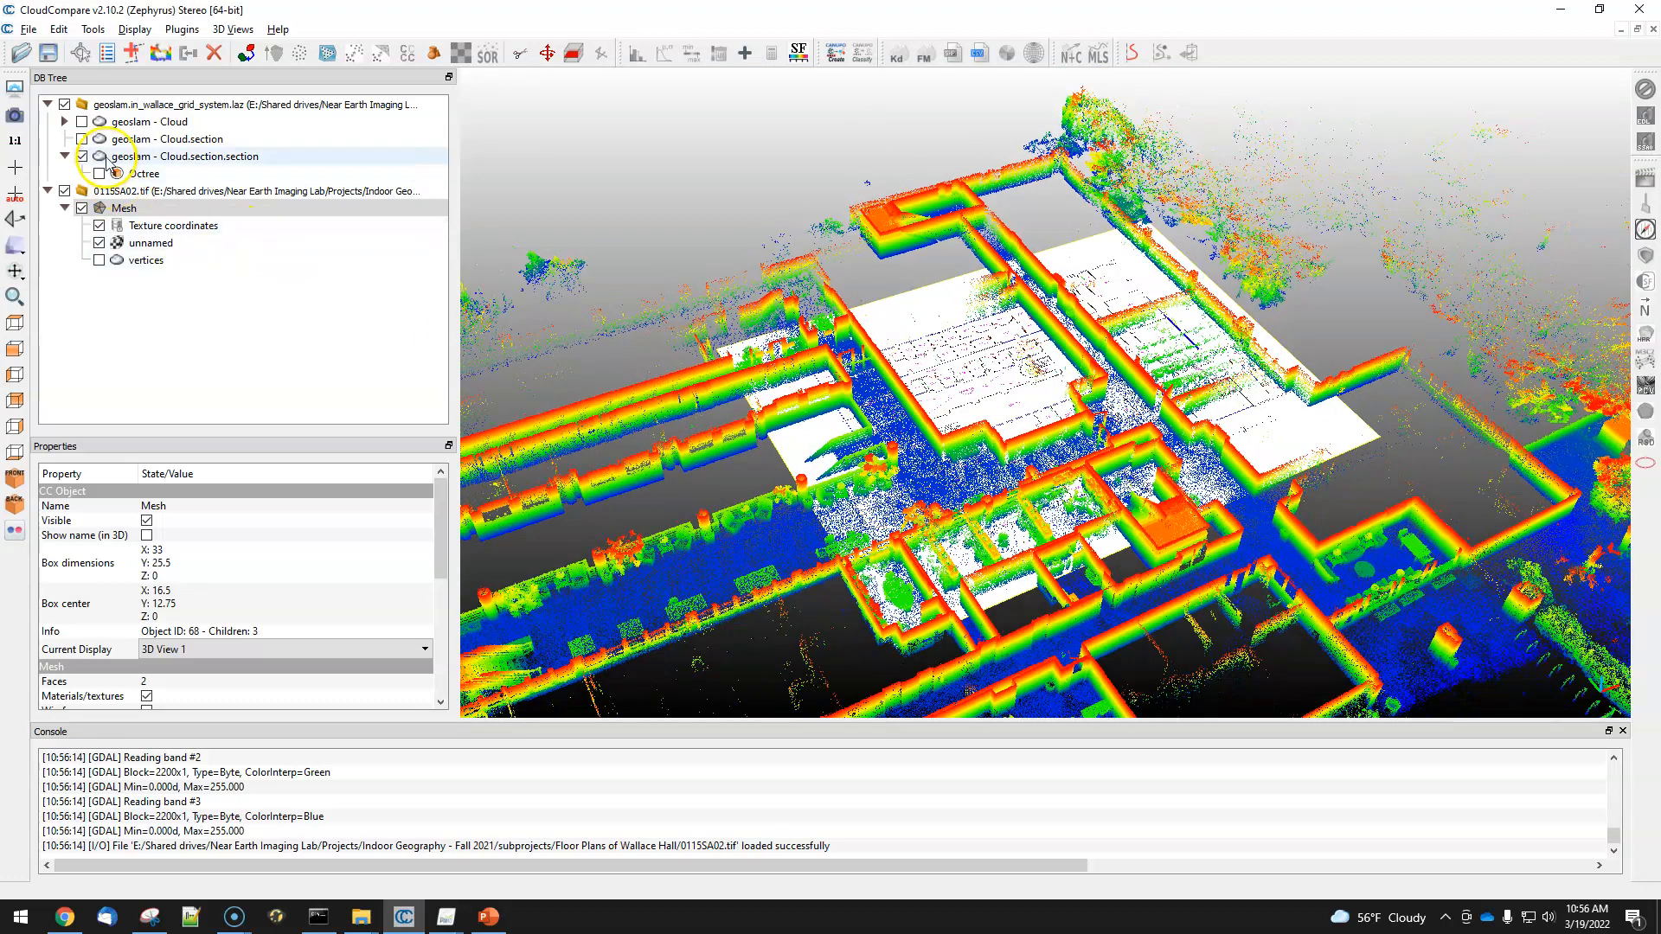
Enlarge the floor plan mesh a second time by a uniform scale factor of 3.
left_click(59, 29)
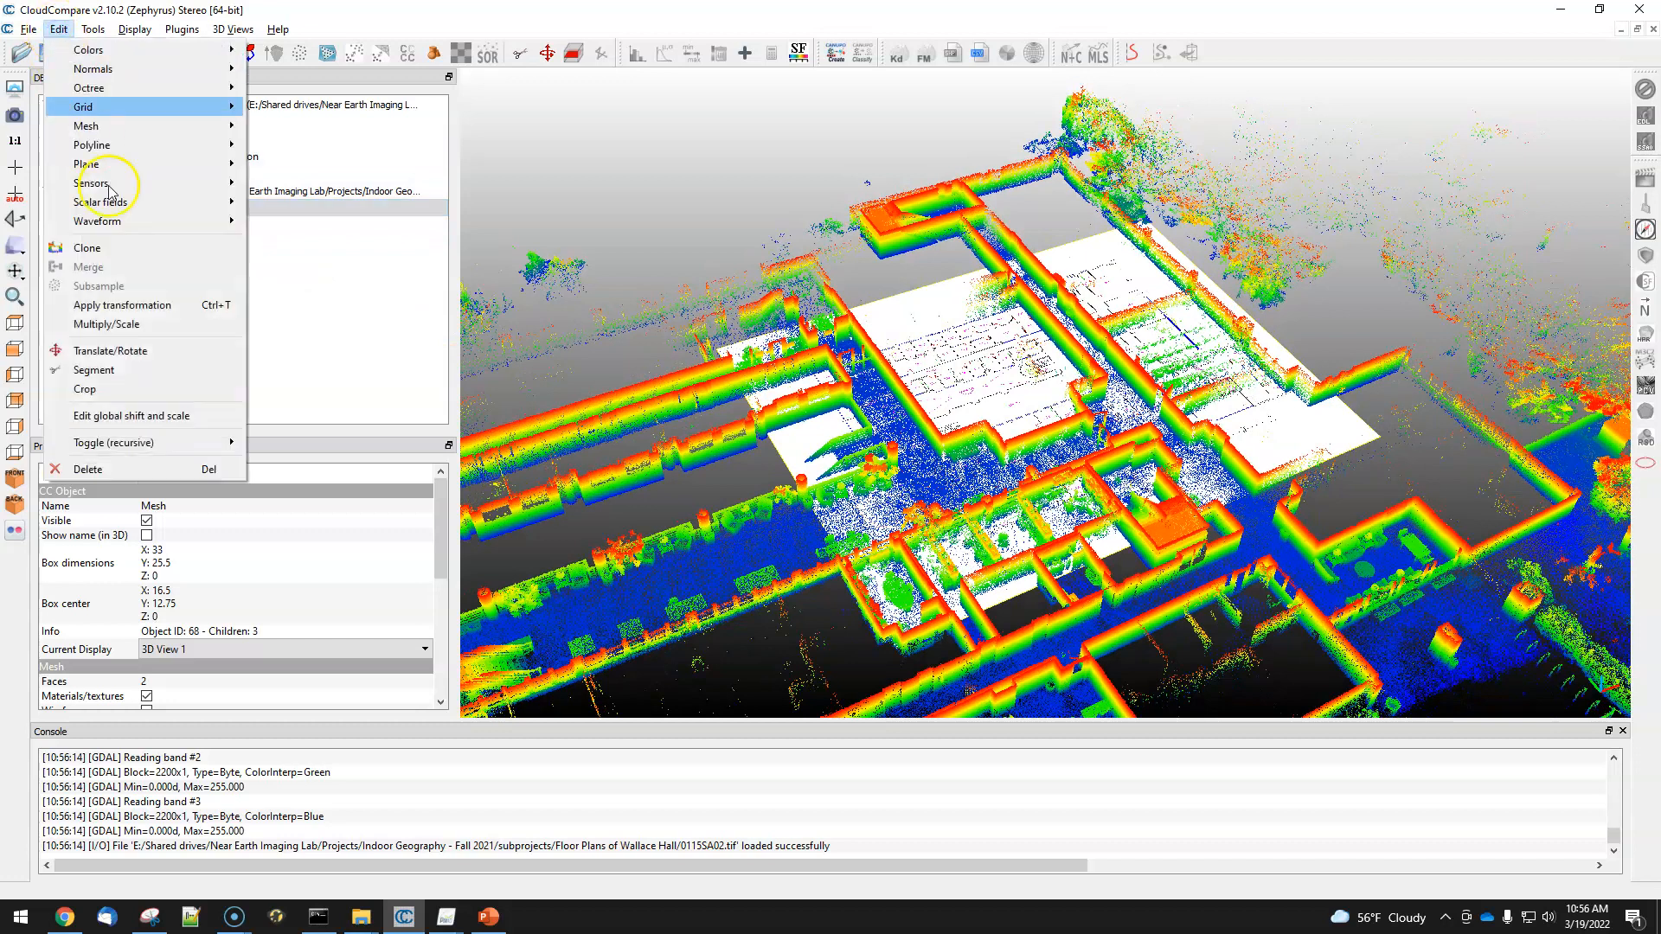
left_click(126, 324)
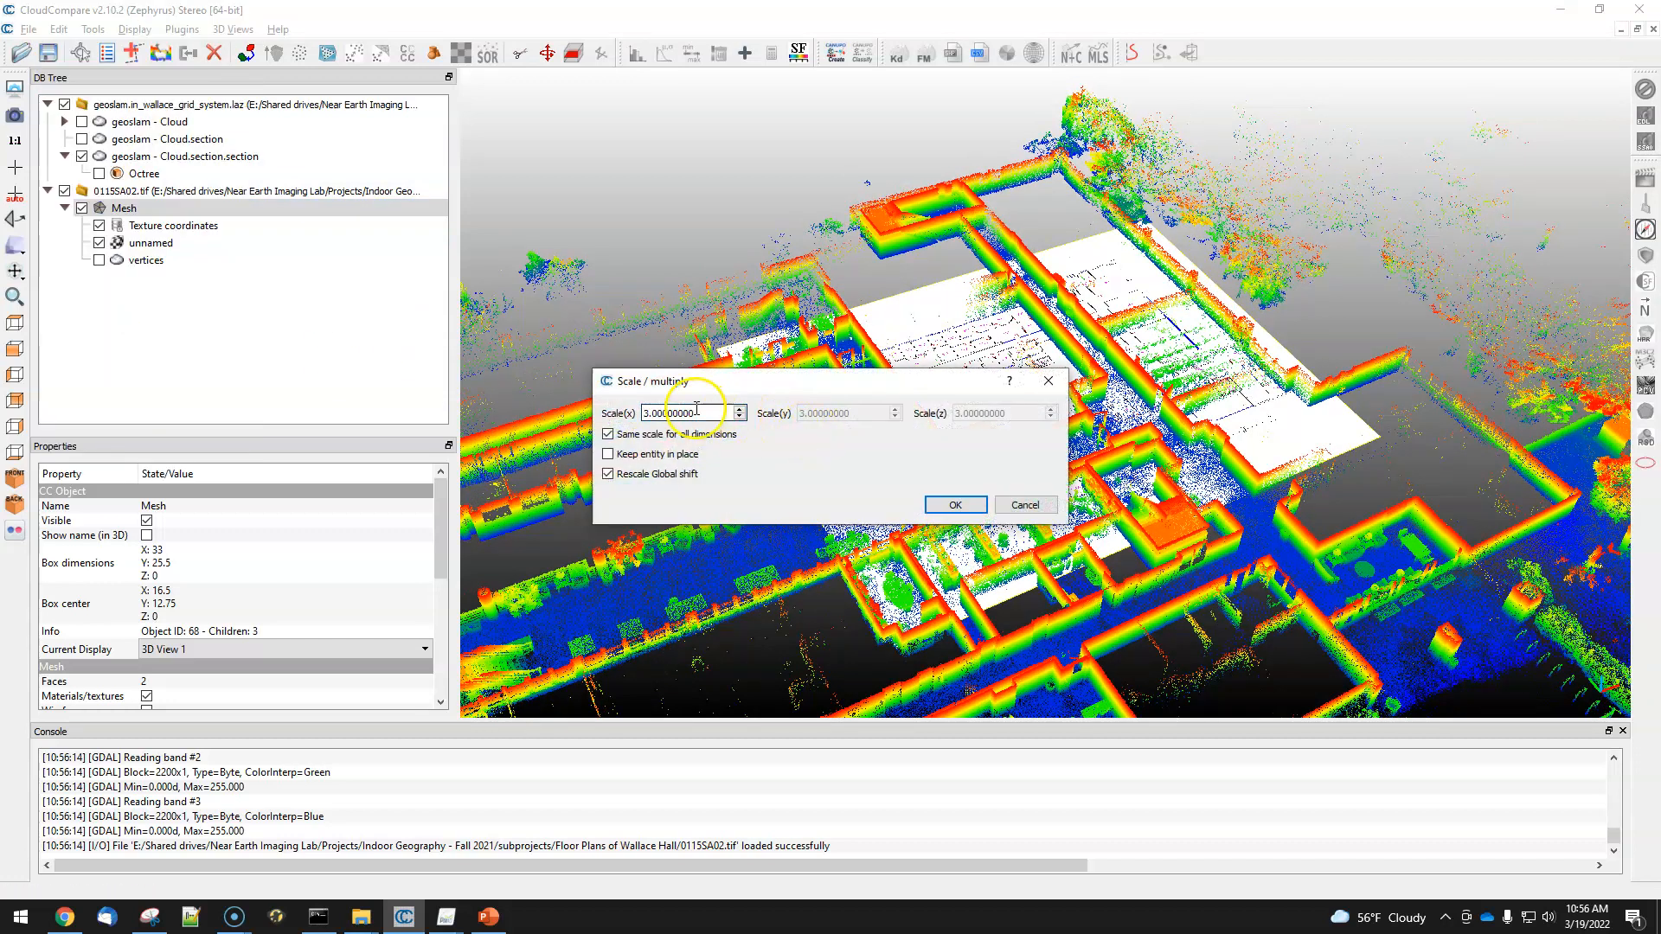
type("3")
left_click(955, 504)
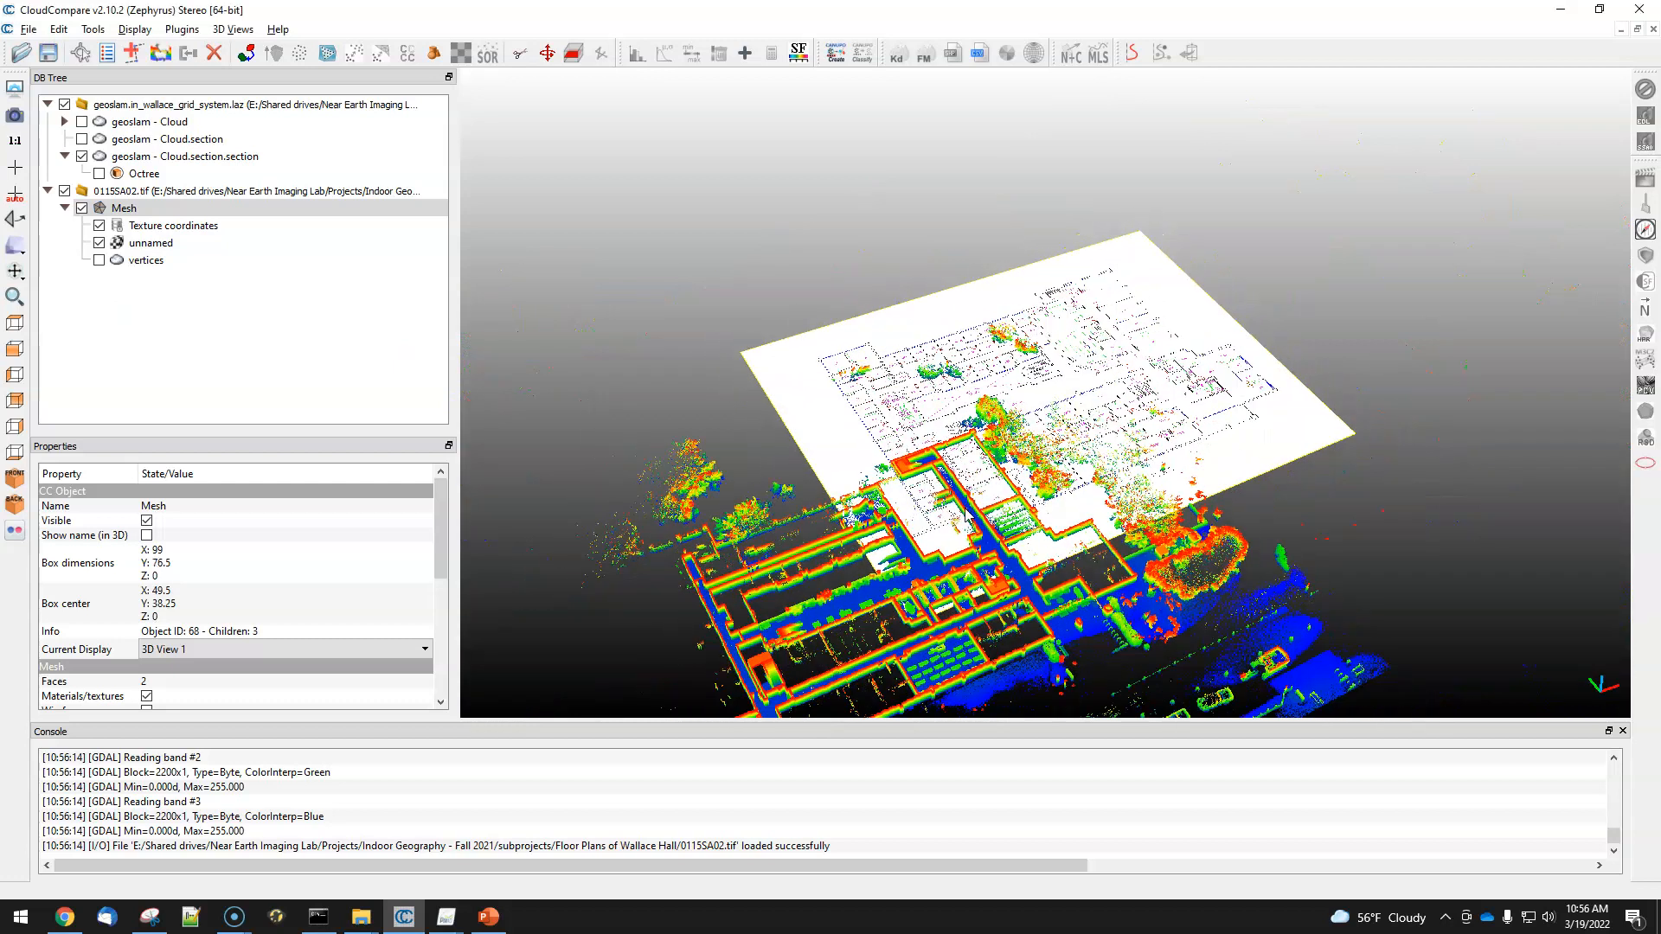
Translate the floor plan mesh so it roughly overlaps the building's point cloud, and apply the transformation.
scroll(965, 510, "down", 3)
left_click(1157, 363)
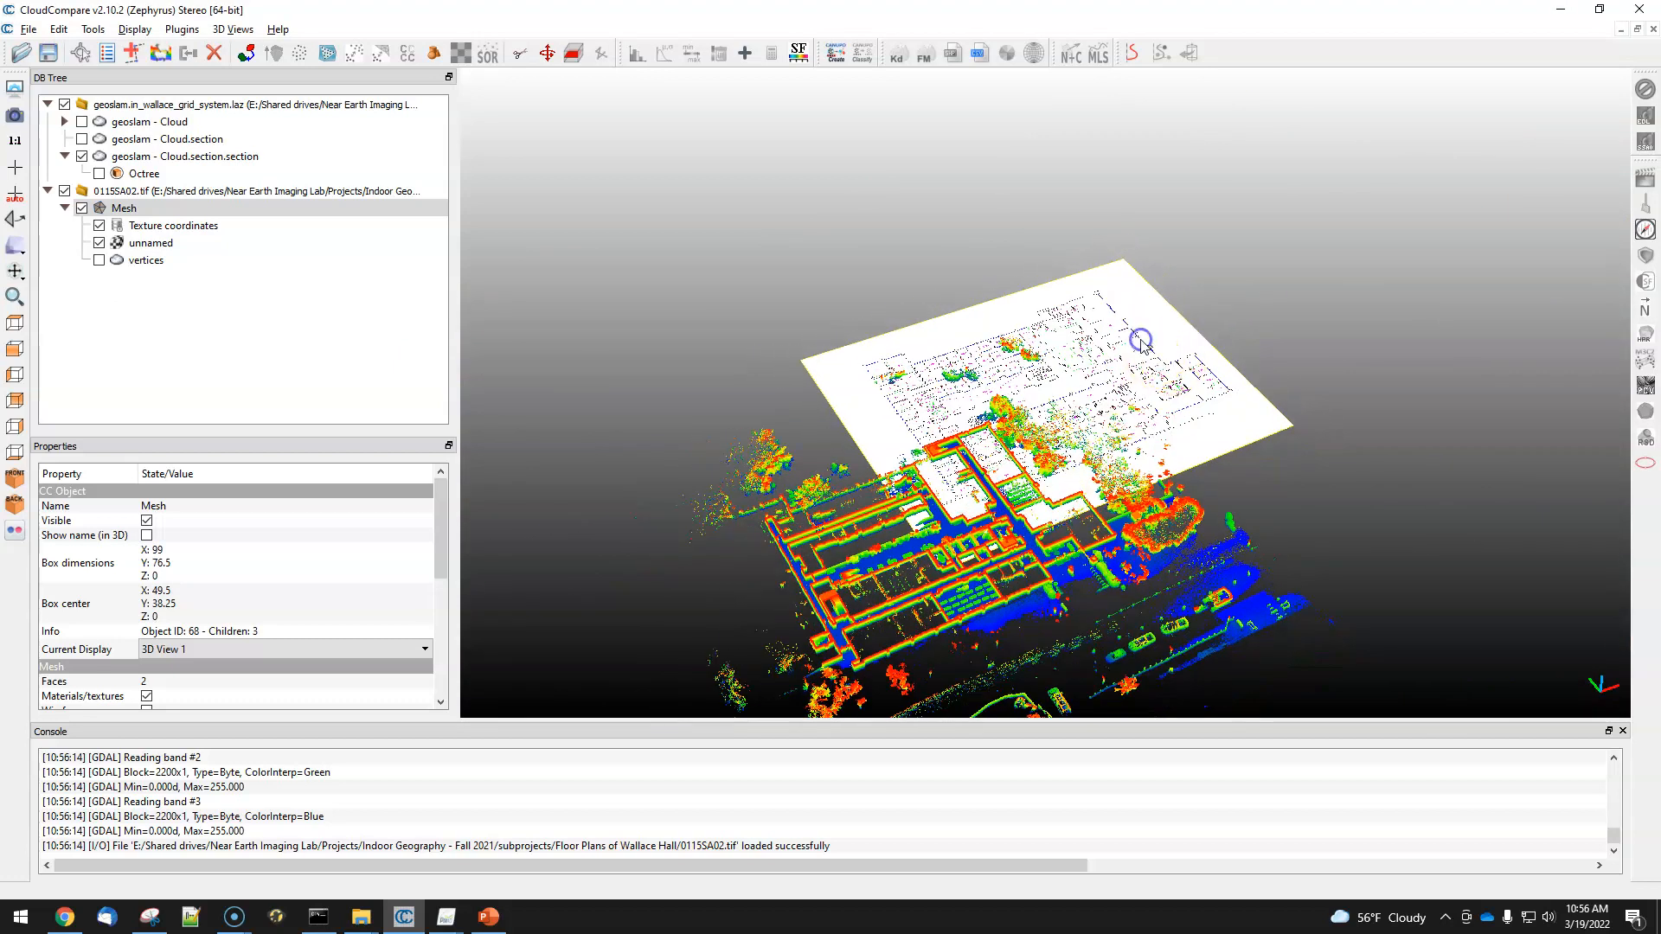
left_click(117, 208)
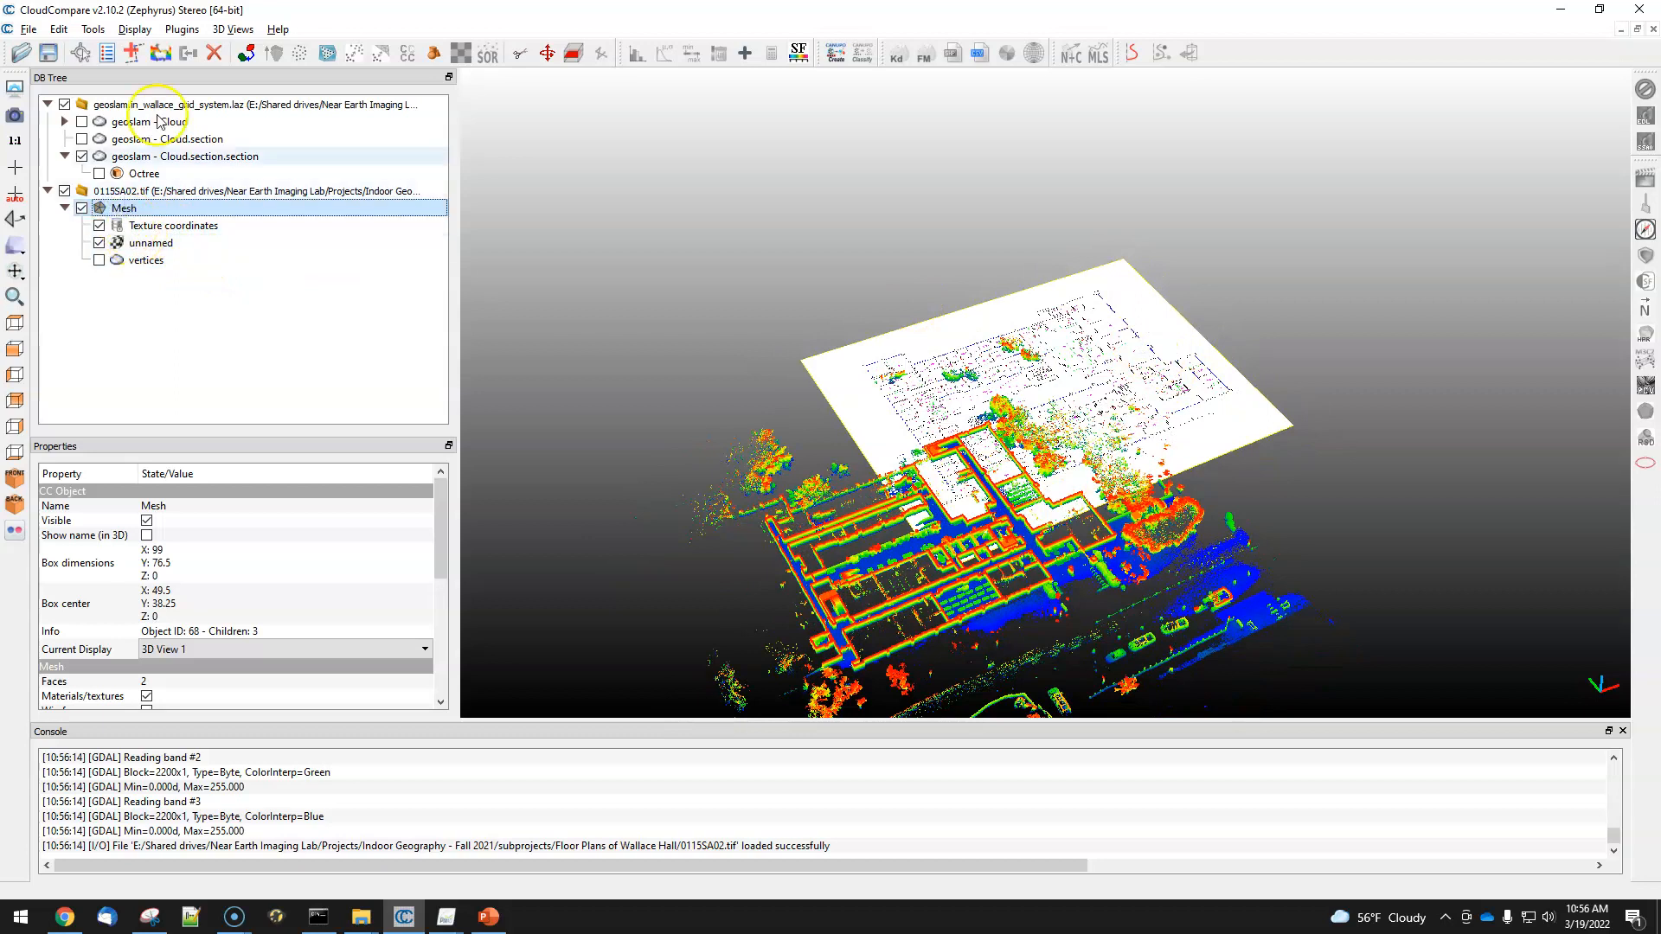
left_click(545, 54)
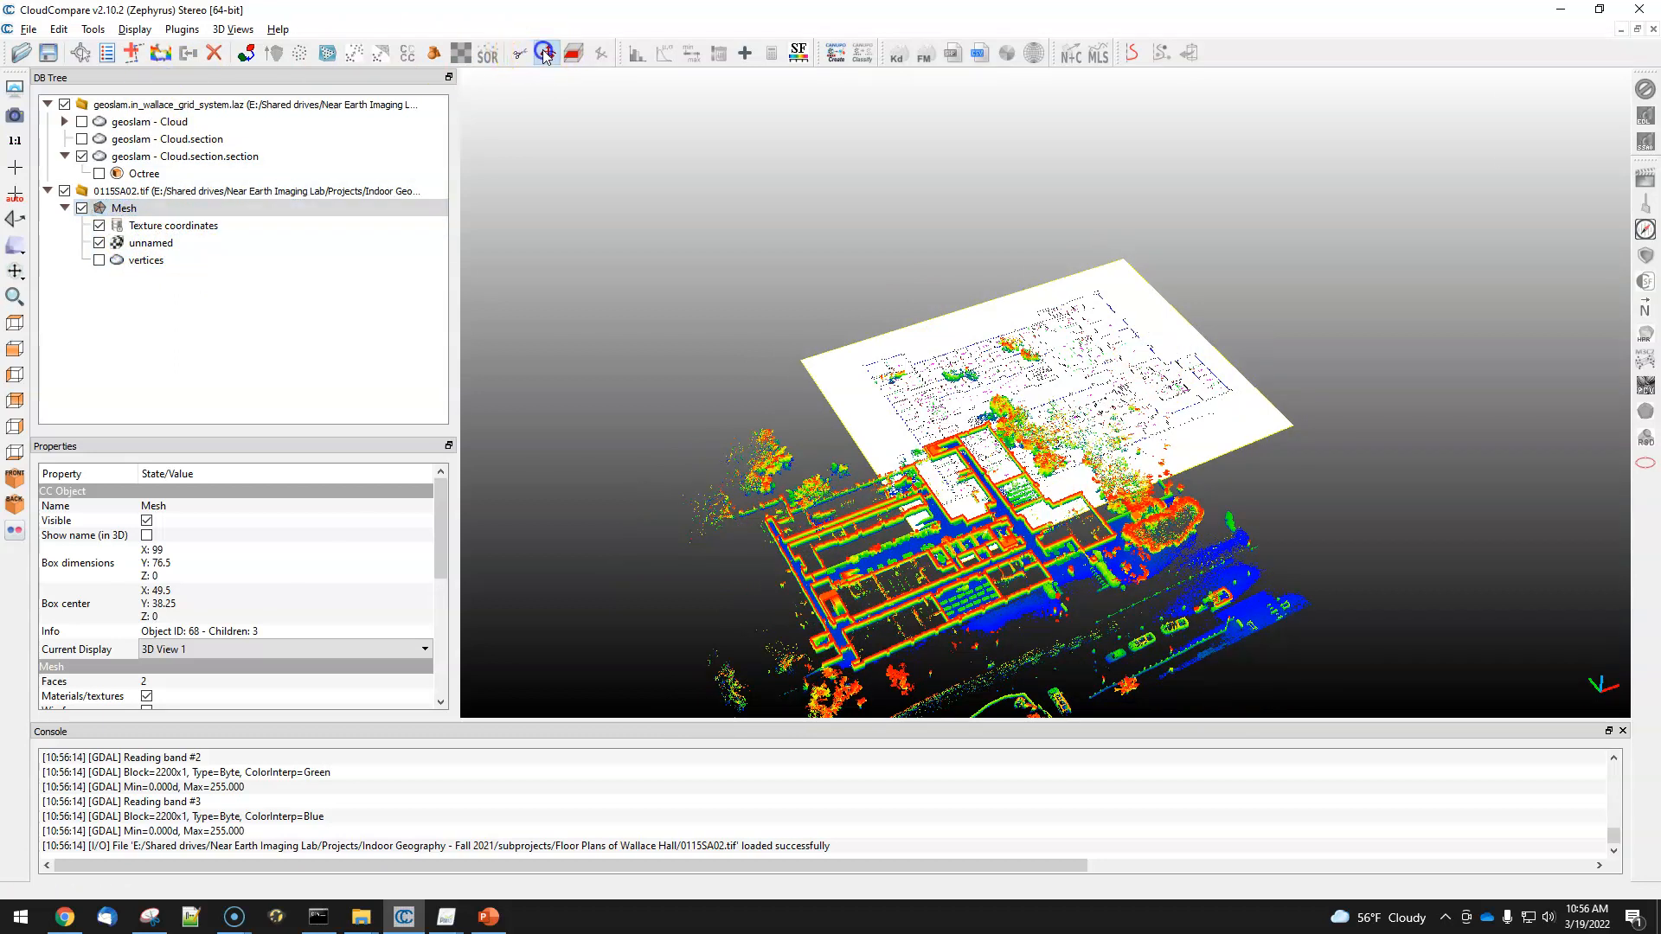
right_click_drag(1296, 272, 1096, 481)
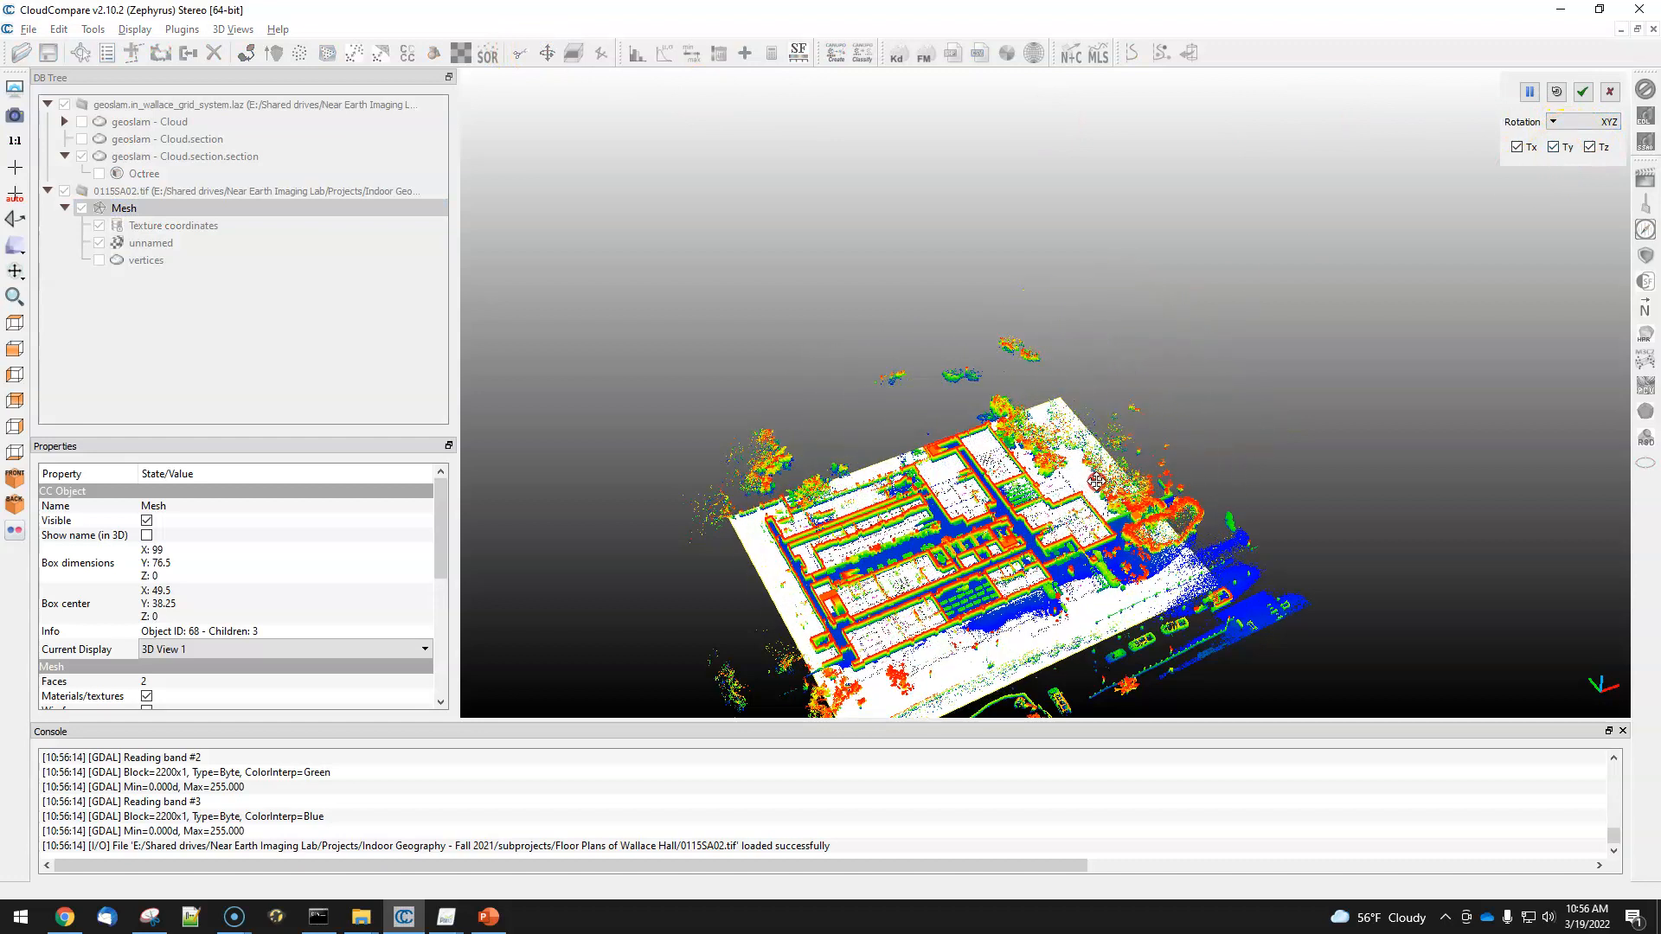
left_click(1585, 92)
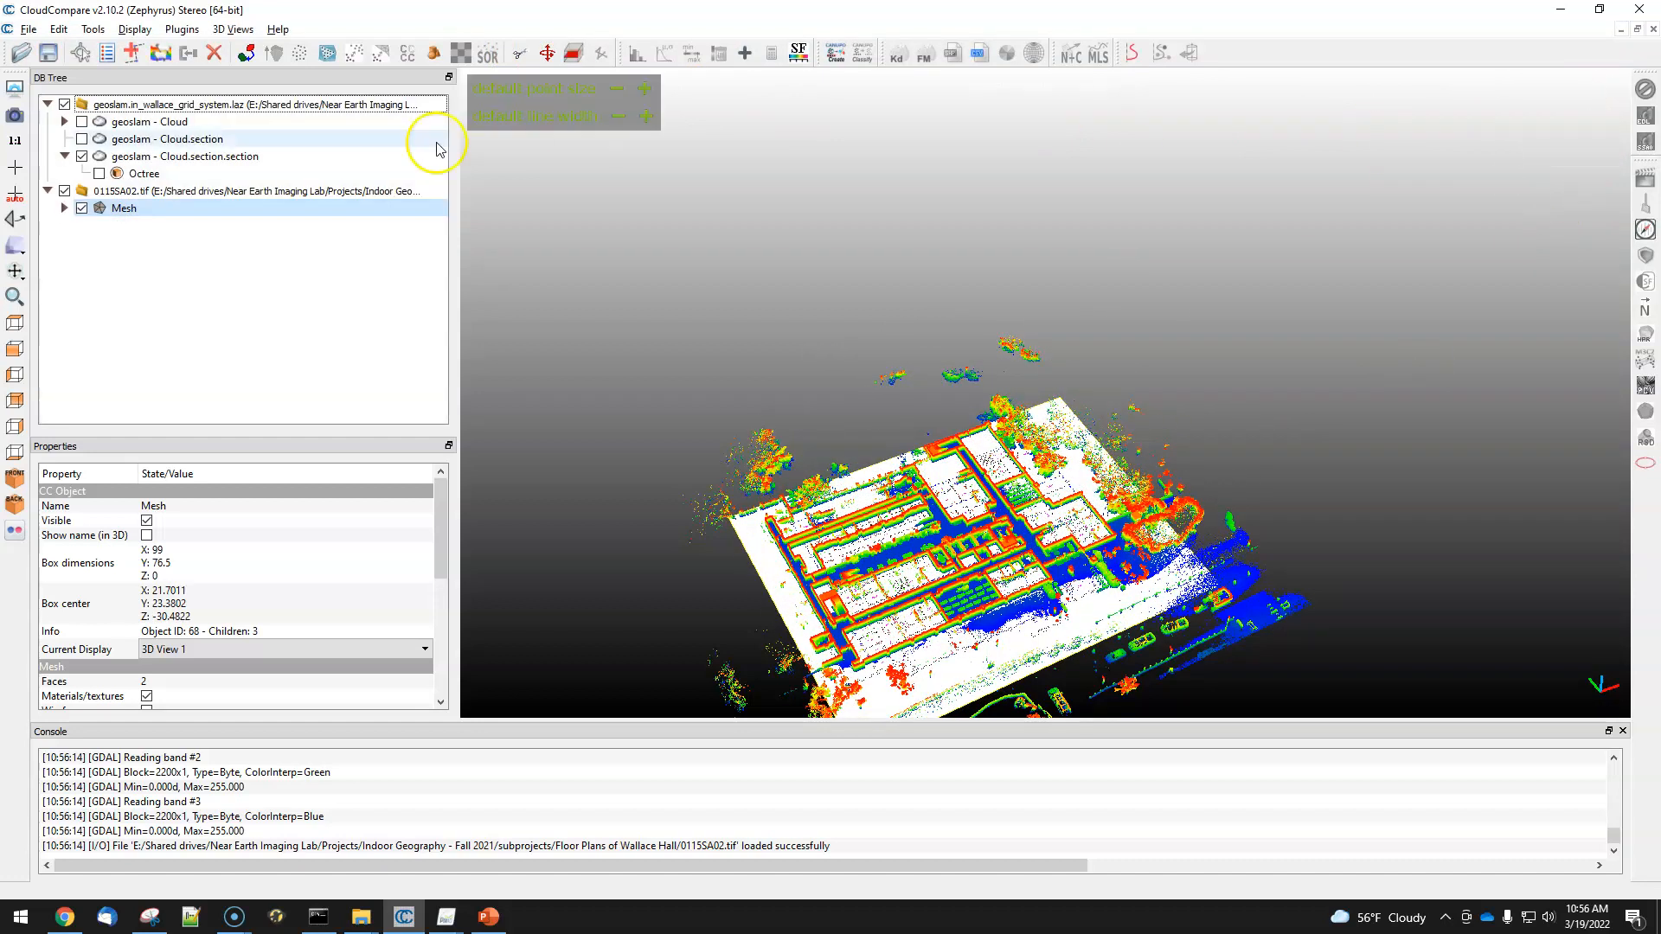
In top view, translate the floor plan mesh to line up its walls and corridors with the point cloud.
left_click(14, 323)
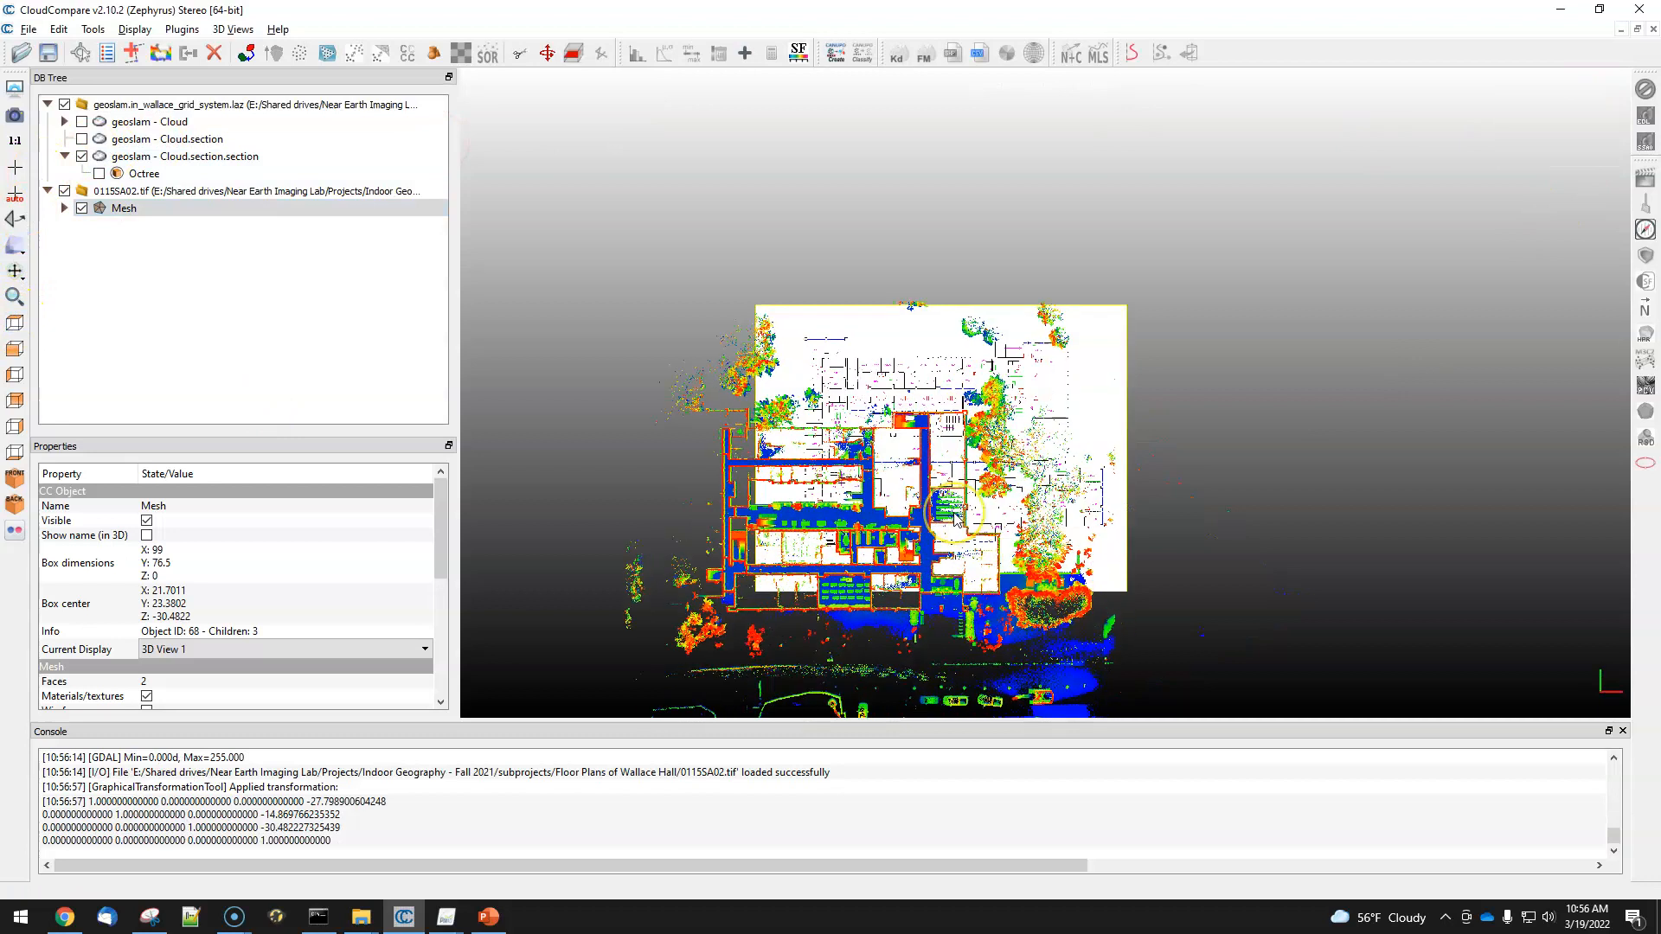
left_click(151, 210)
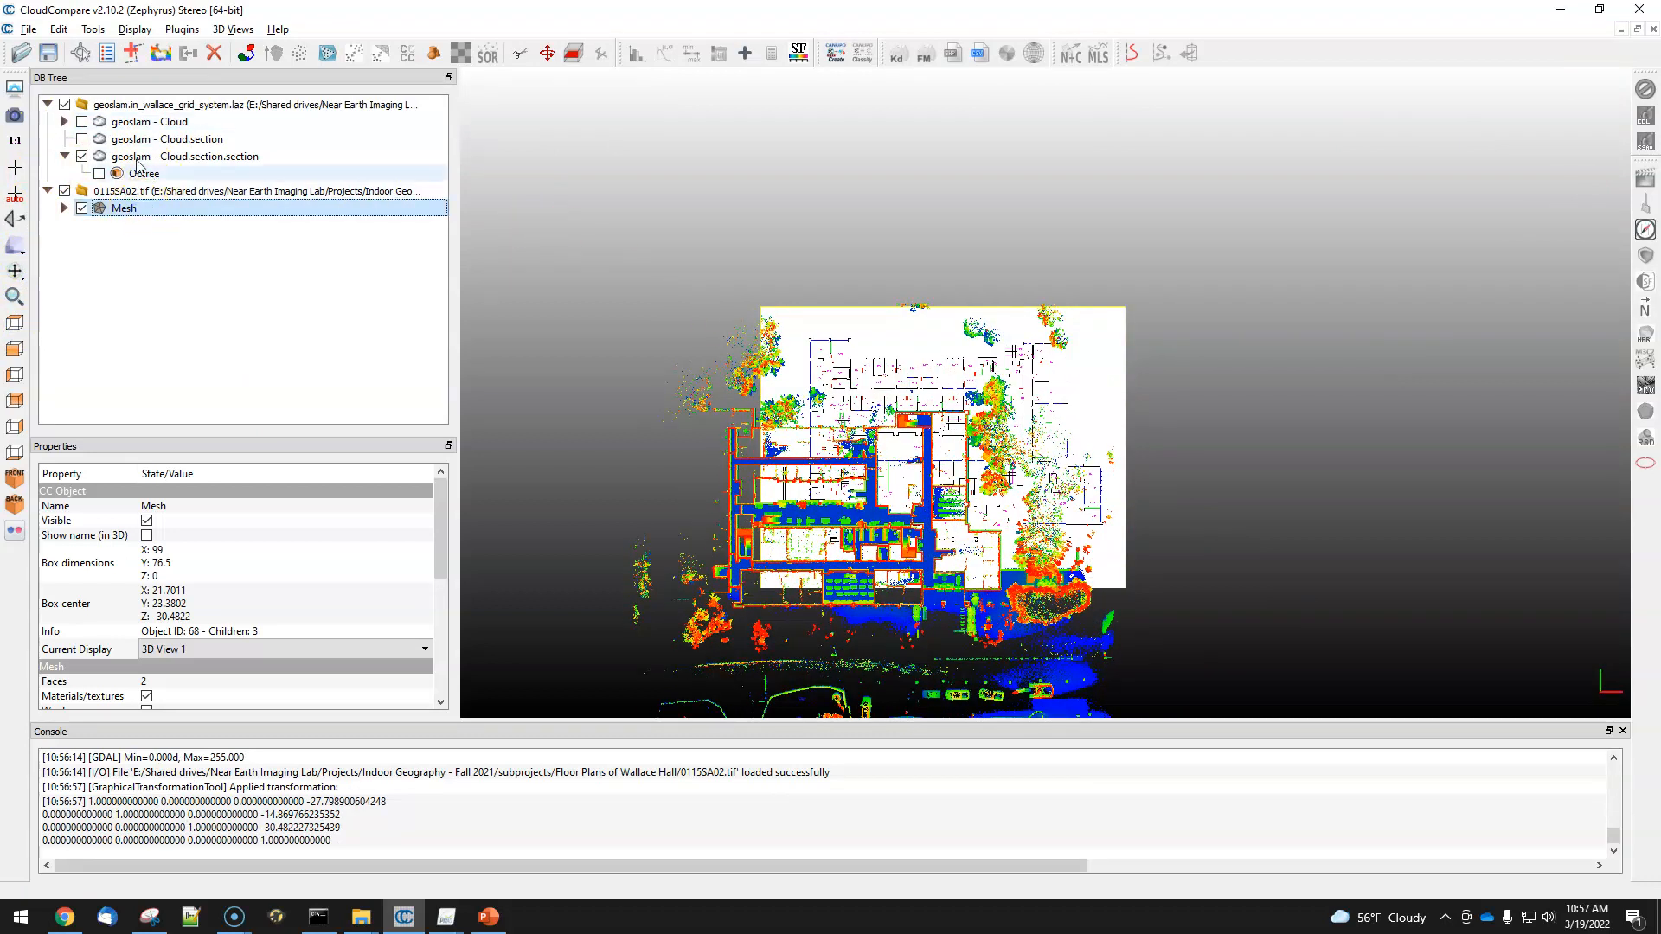
left_click(547, 54)
right_click_drag(1080, 363, 1015, 461)
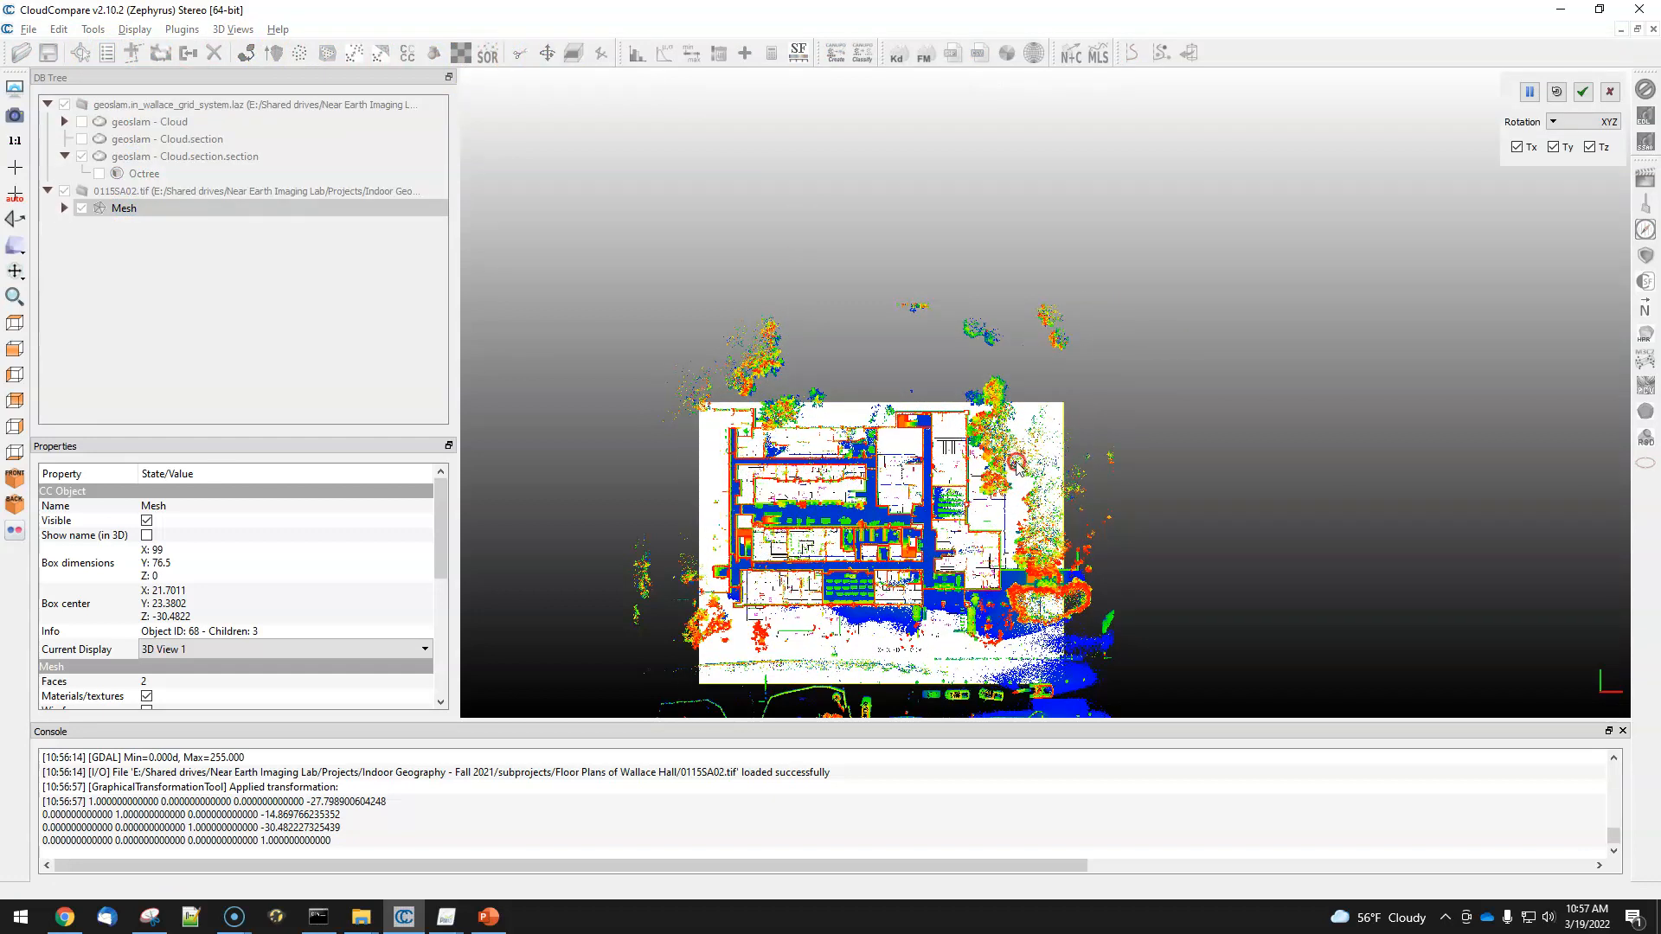
left_click(1582, 92)
Examine the floor plan's alignment with the scanned walls from above and its height relative to the cloud from an oblique angle.
scroll(951, 519, "up", 5)
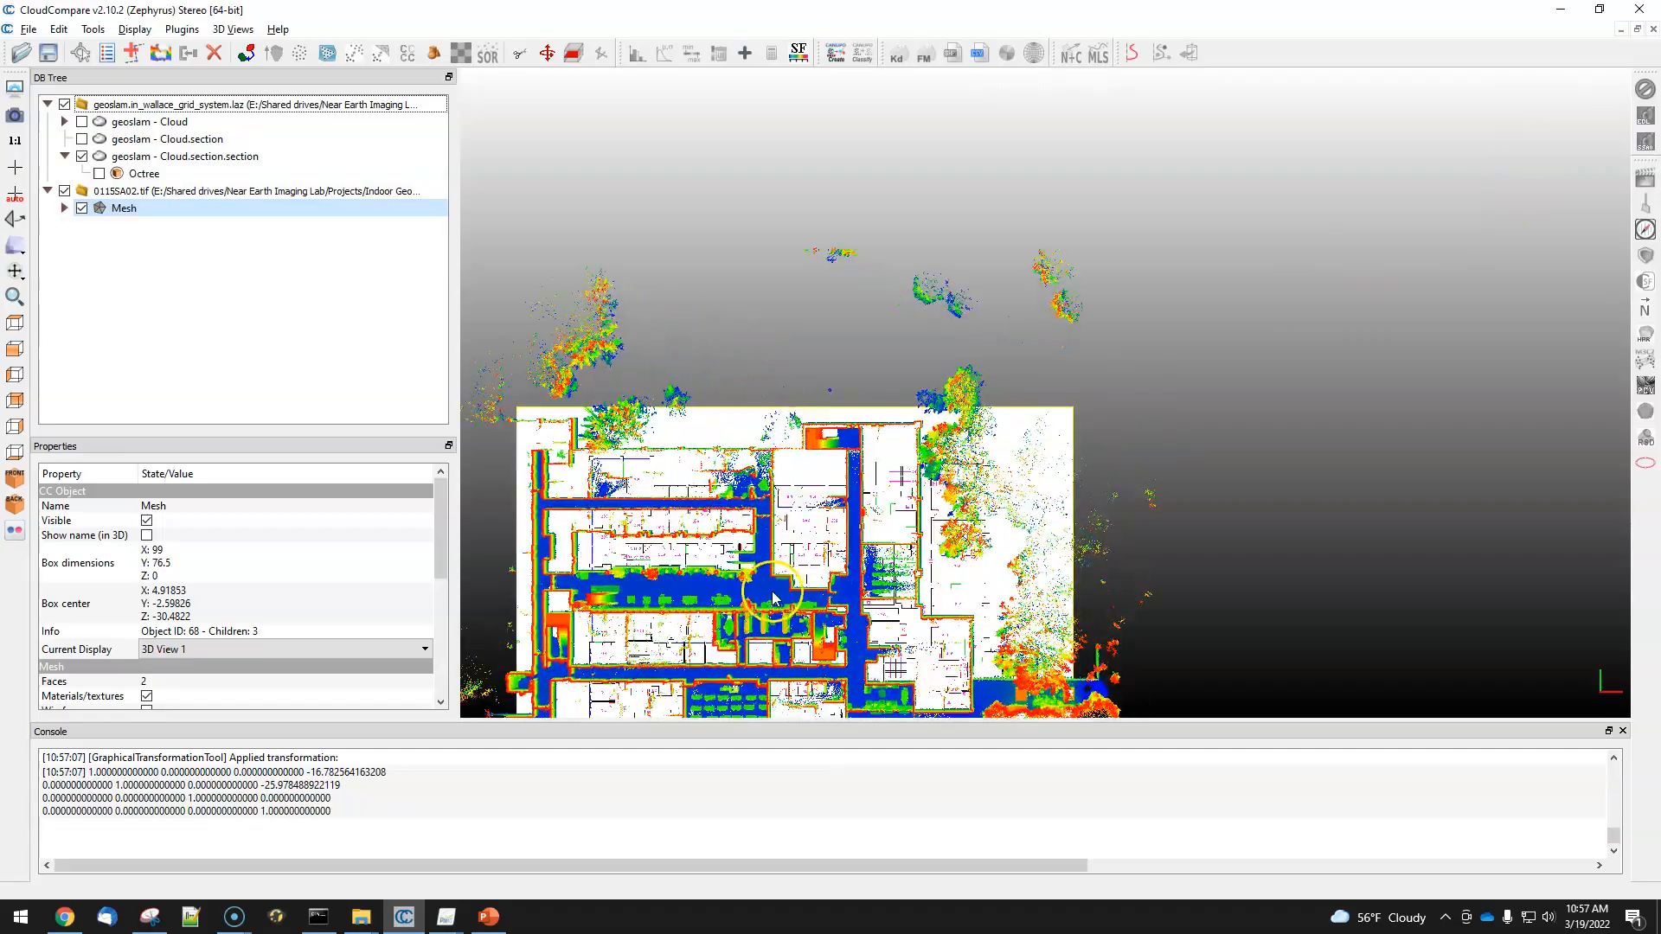
scroll(860, 508, "up", 6)
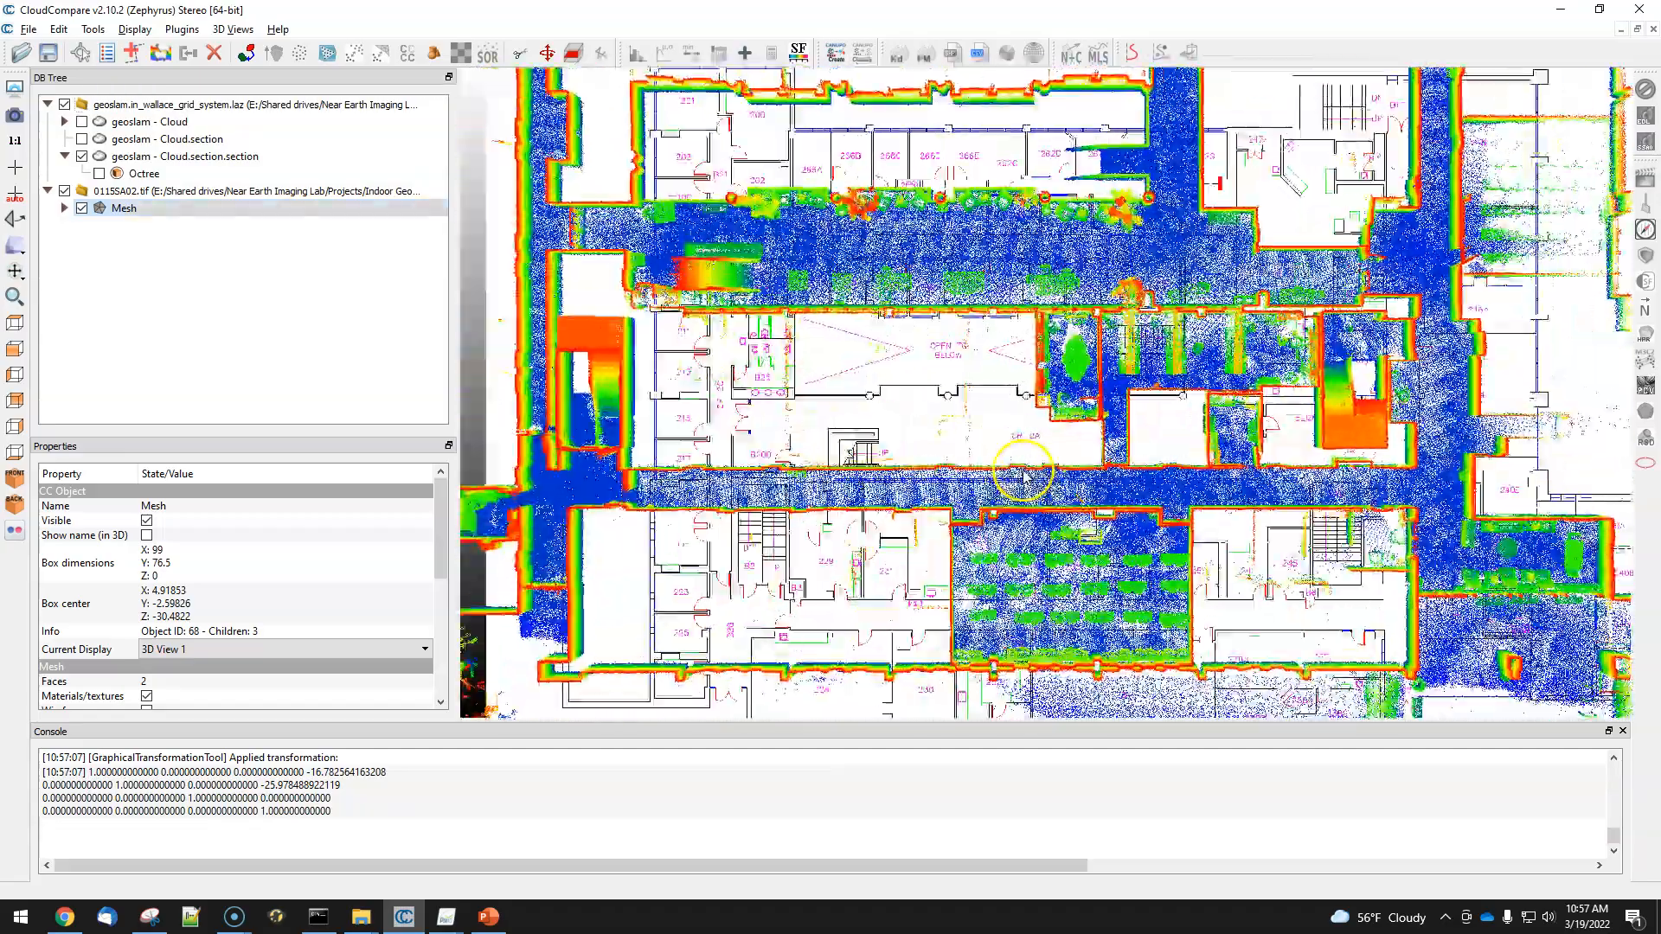
scroll(1024, 476, "up", 3)
right_click_drag(1124, 492, 989, 250)
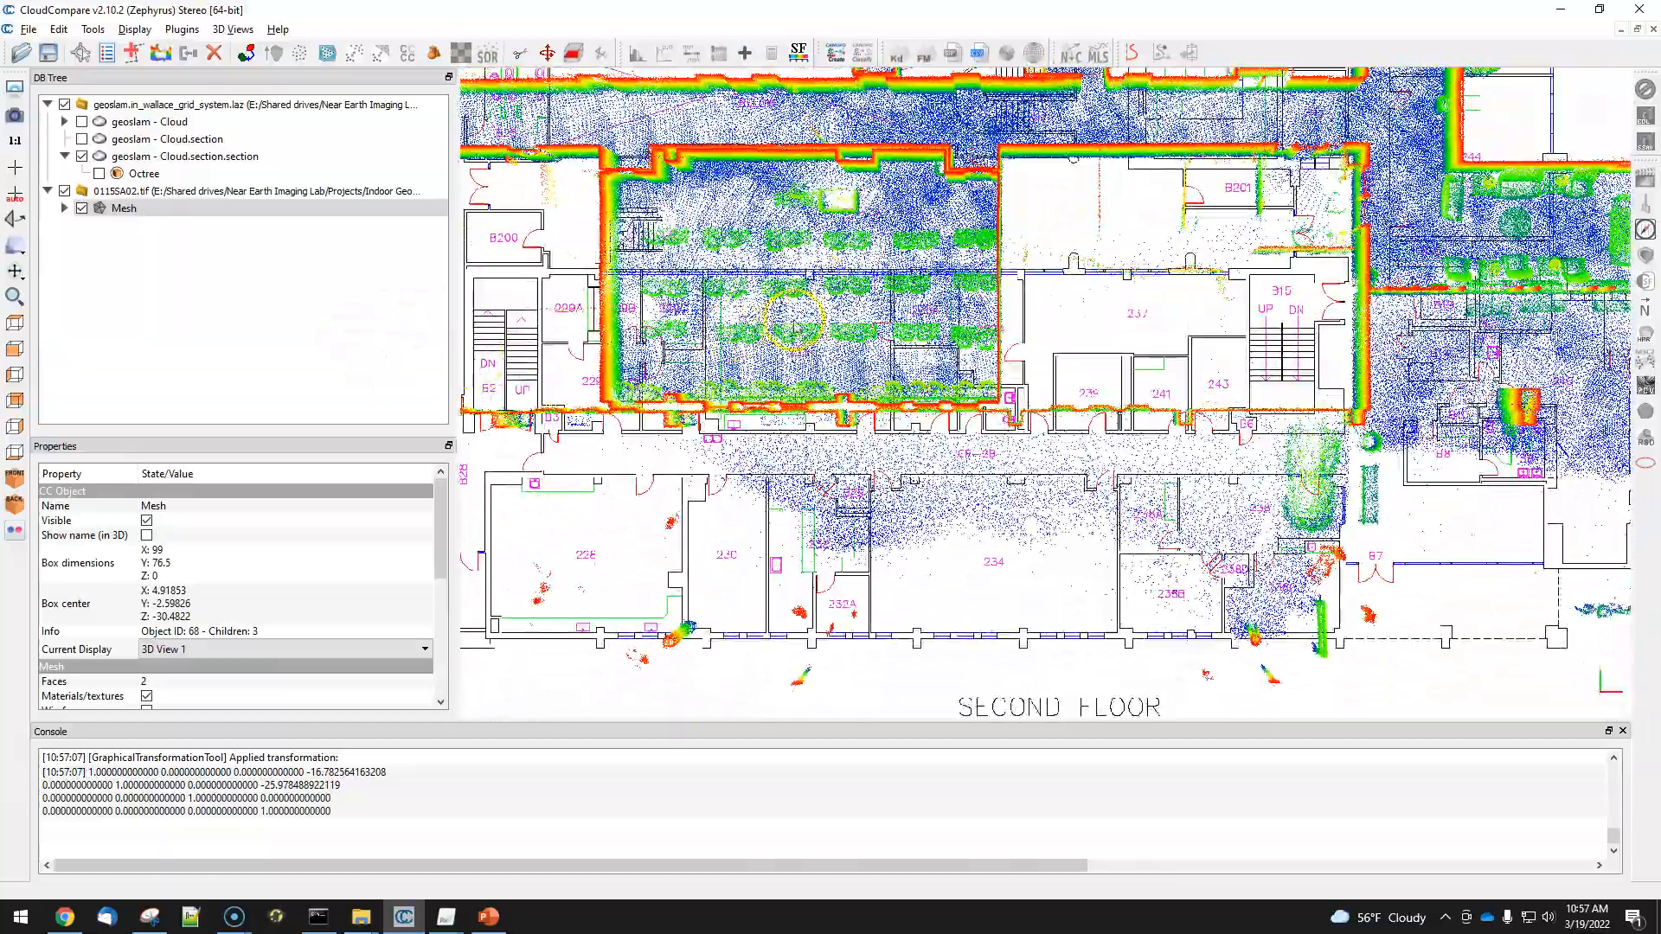
right_click_drag(991, 560, 1448, 593)
scroll(1180, 622, "down", 8)
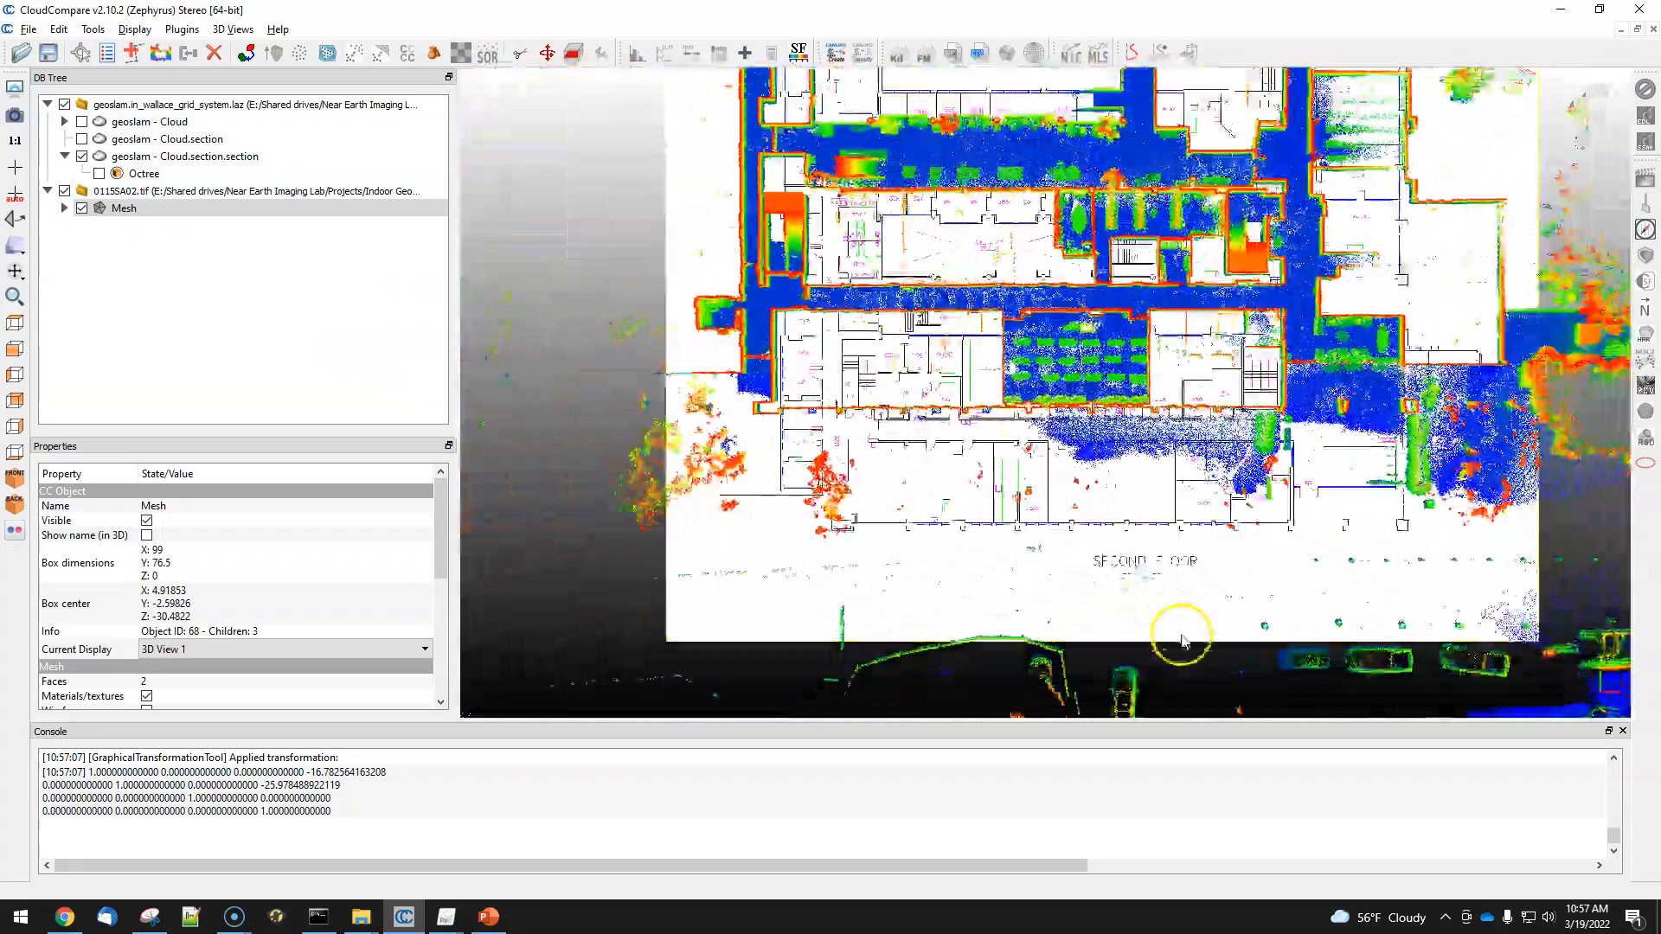
left_click_drag(1183, 640, 1176, 259)
scroll(1298, 402, "down", 3)
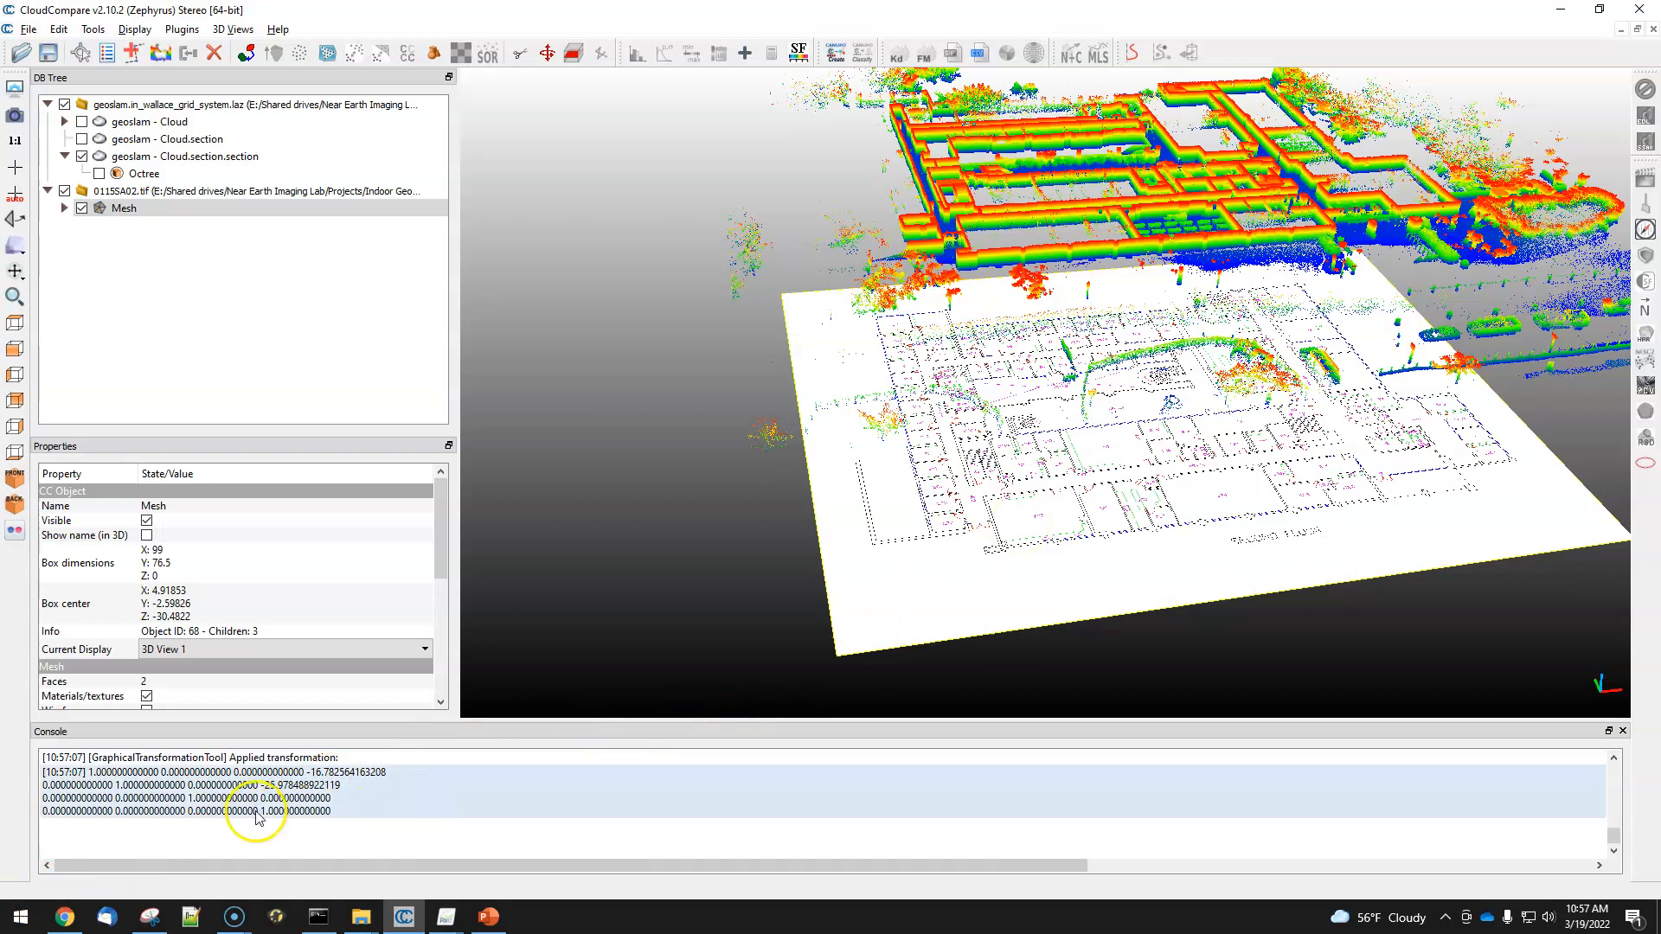
left_click_drag(1256, 469, 1174, 491)
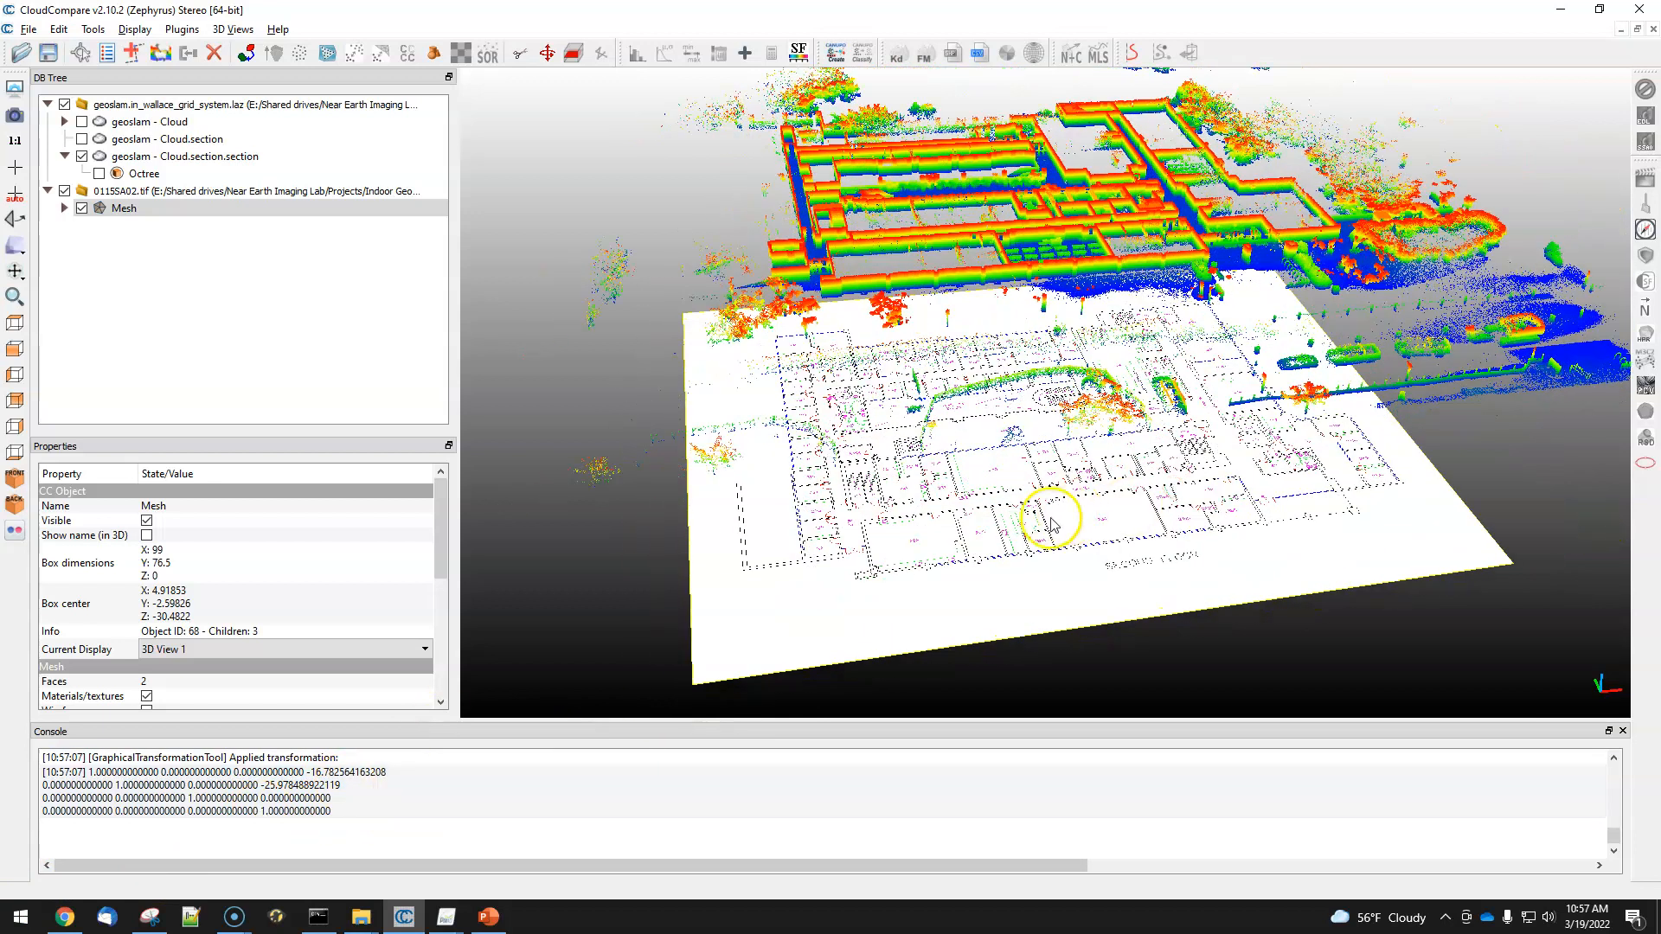
left_click_drag(1017, 531, 1052, 528)
scroll(1051, 526, "down", 5)
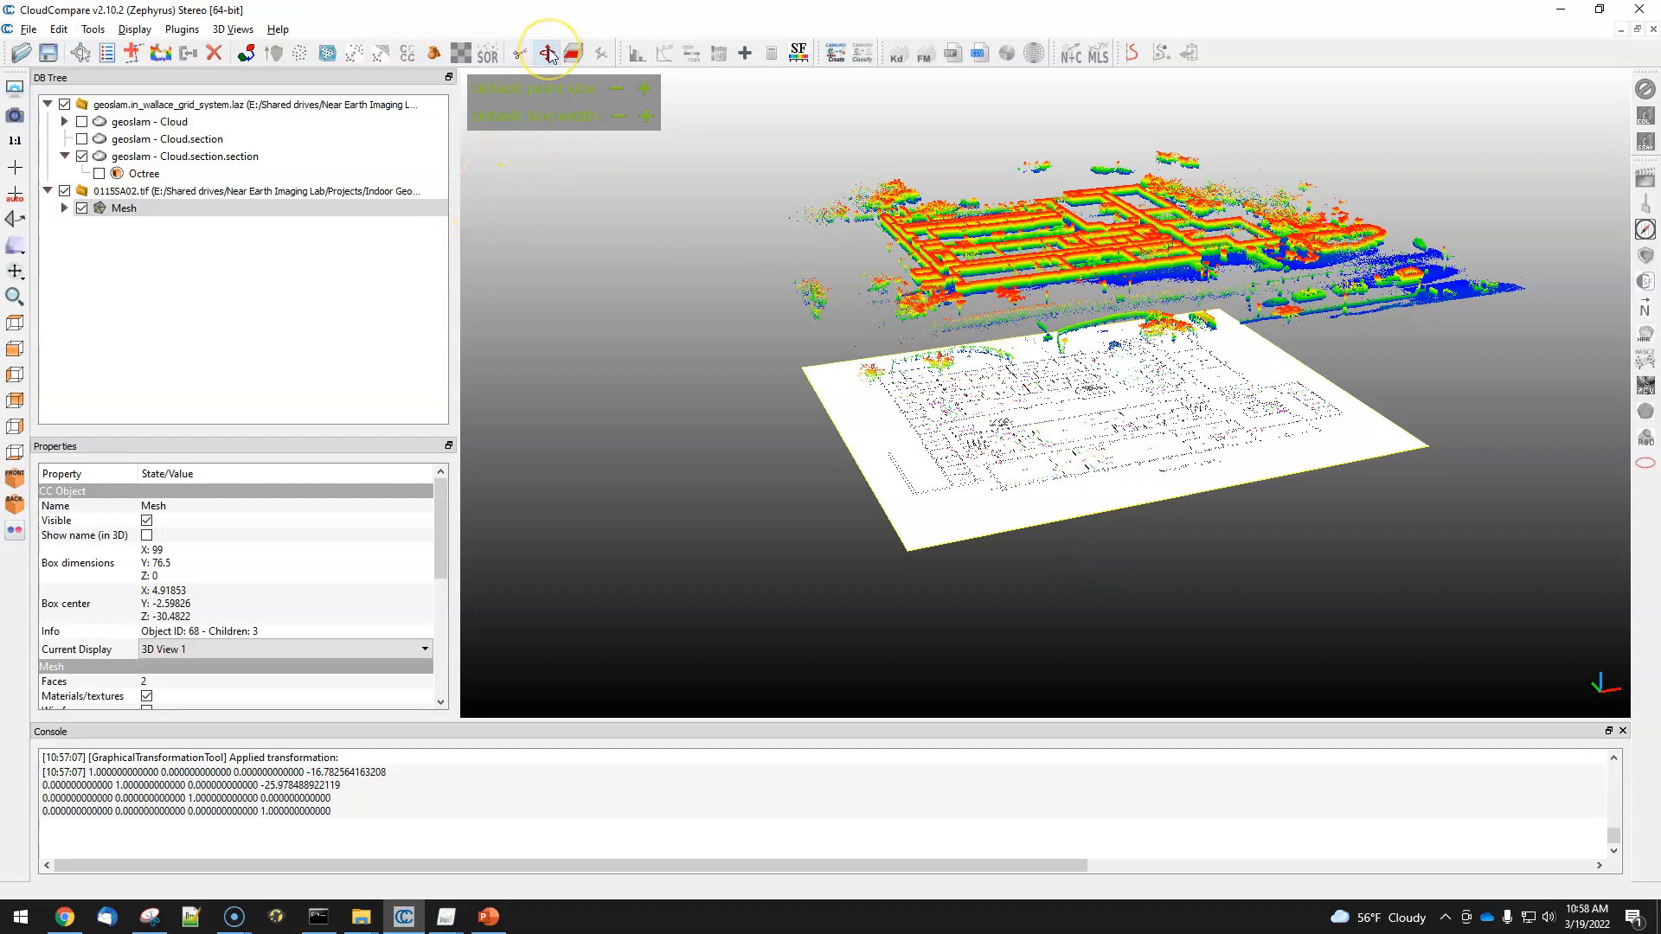
Set up an axis-angle transformation for the floor plan mesh with a 90-degree rotation angle and zero translation.
left_click(59, 29)
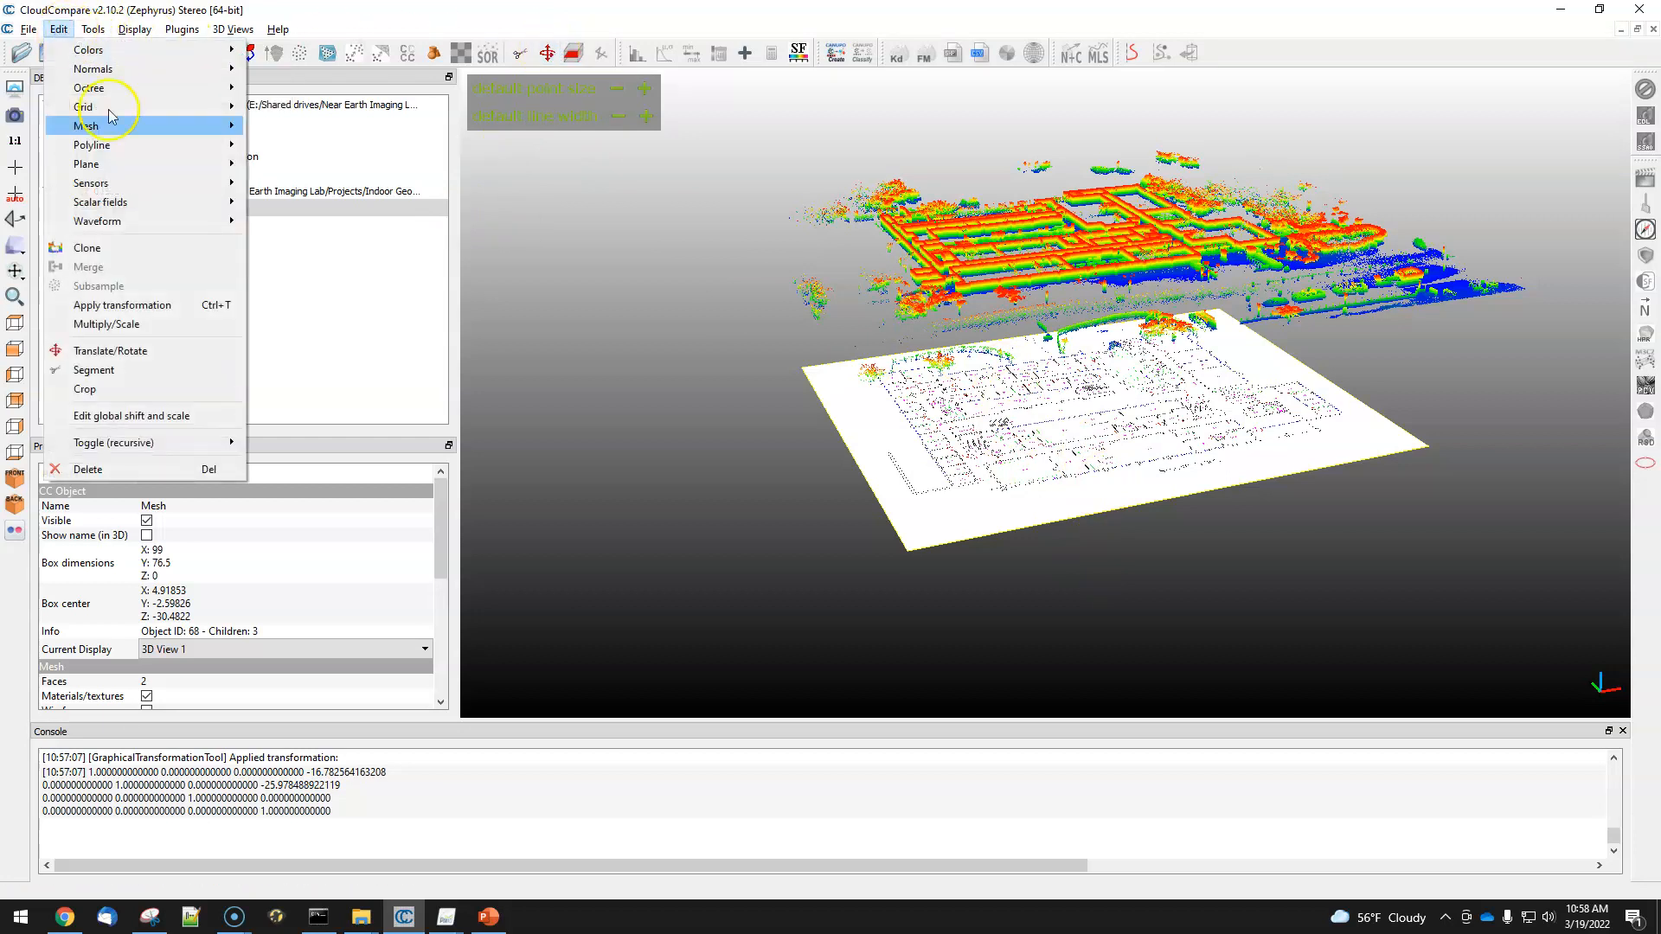
left_click(129, 305)
left_click(701, 300)
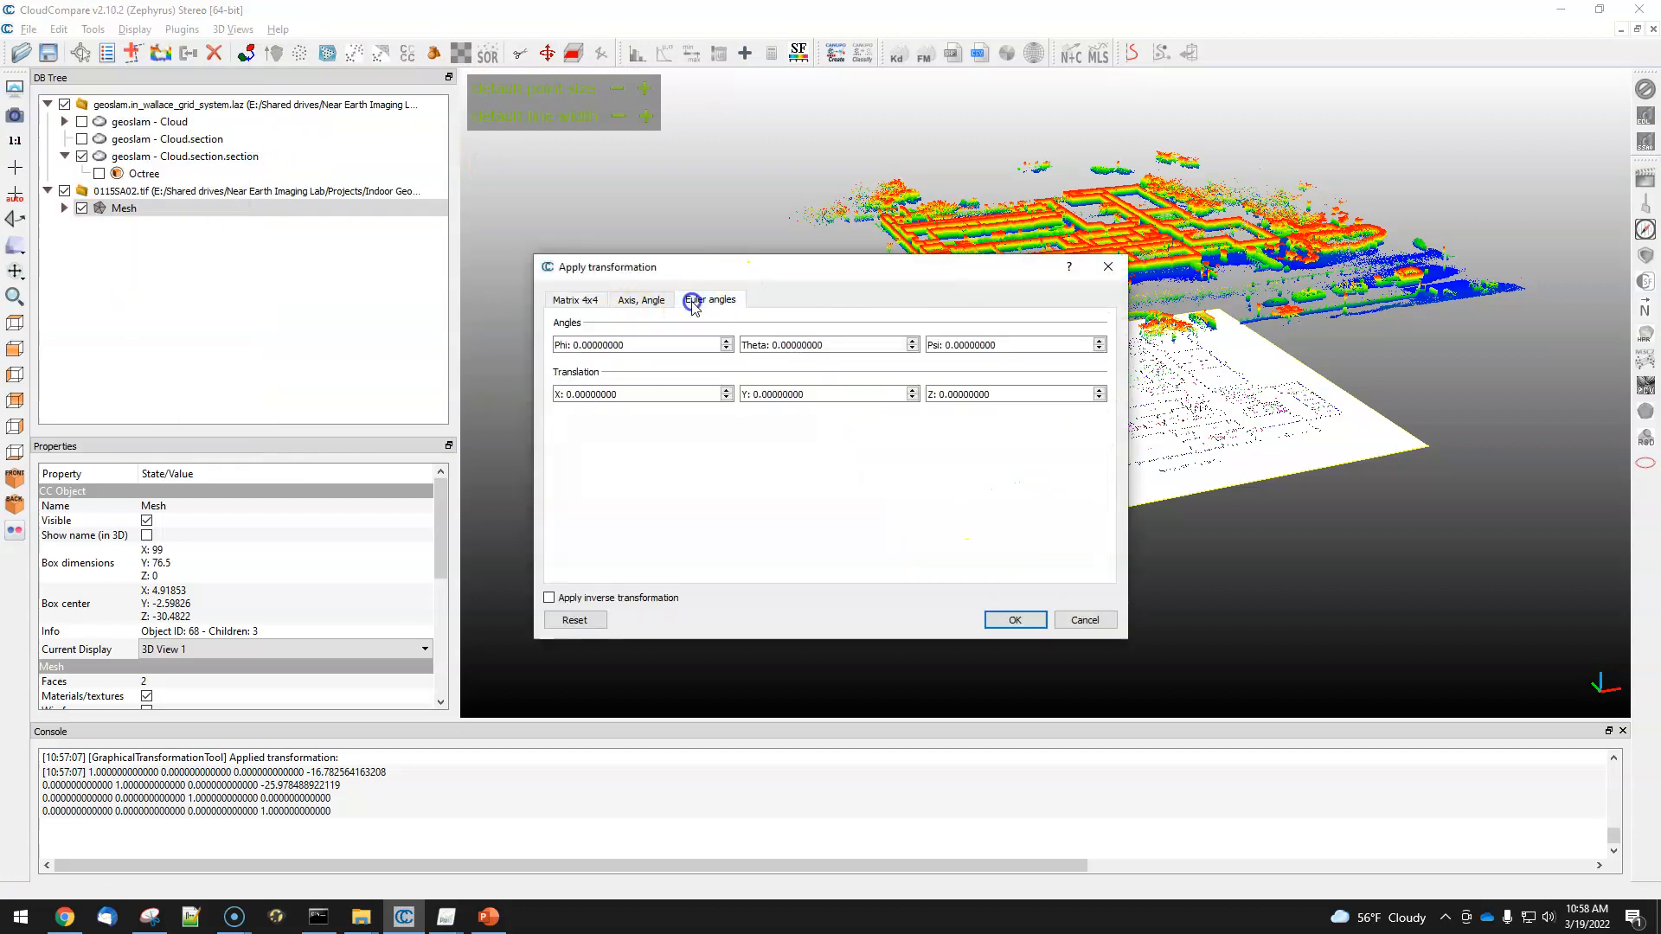
left_click(616, 300)
left_click_drag(606, 394, 496, 389)
type("90")
key("Tab")
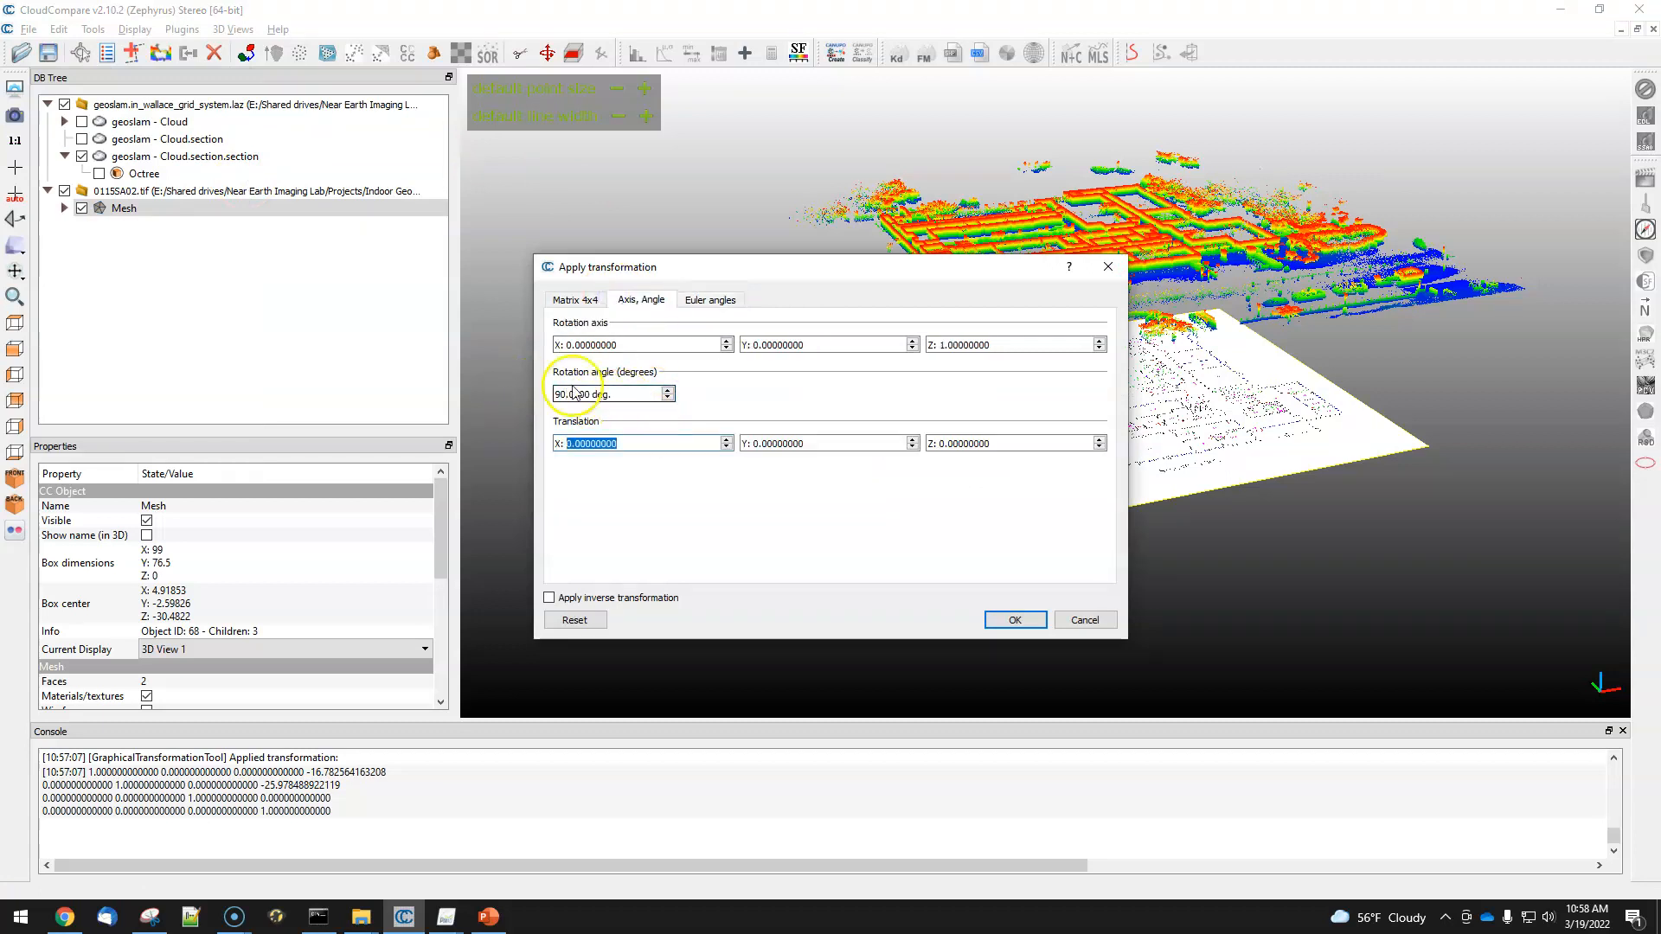
key("Tab")
type("90")
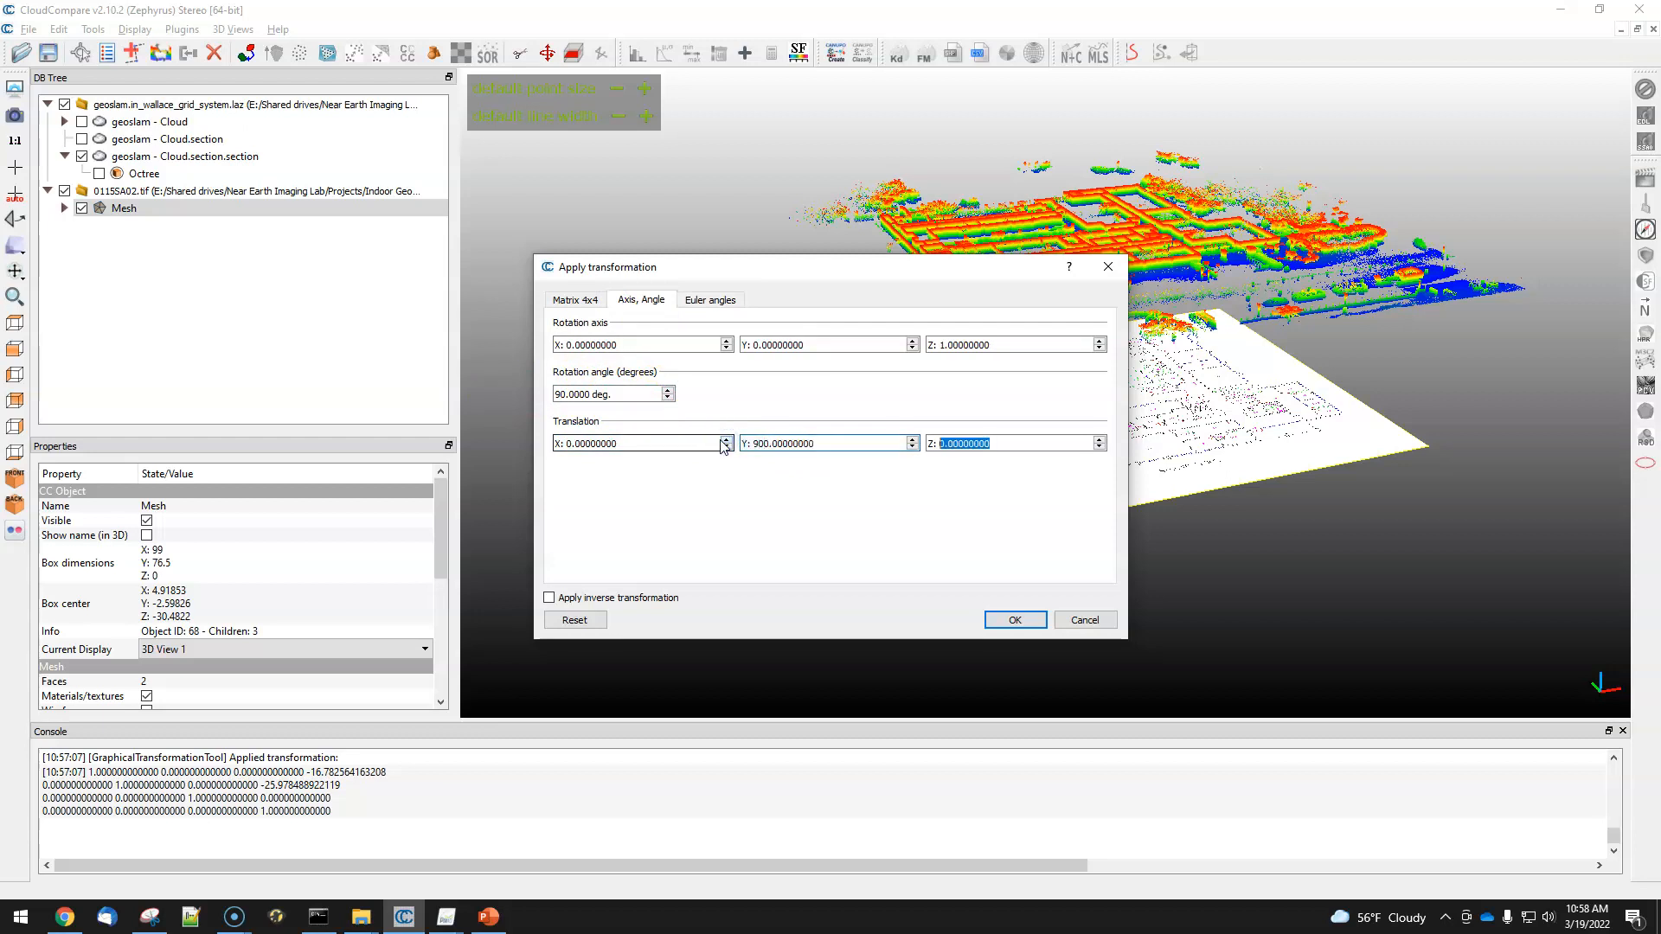
left_click(769, 443)
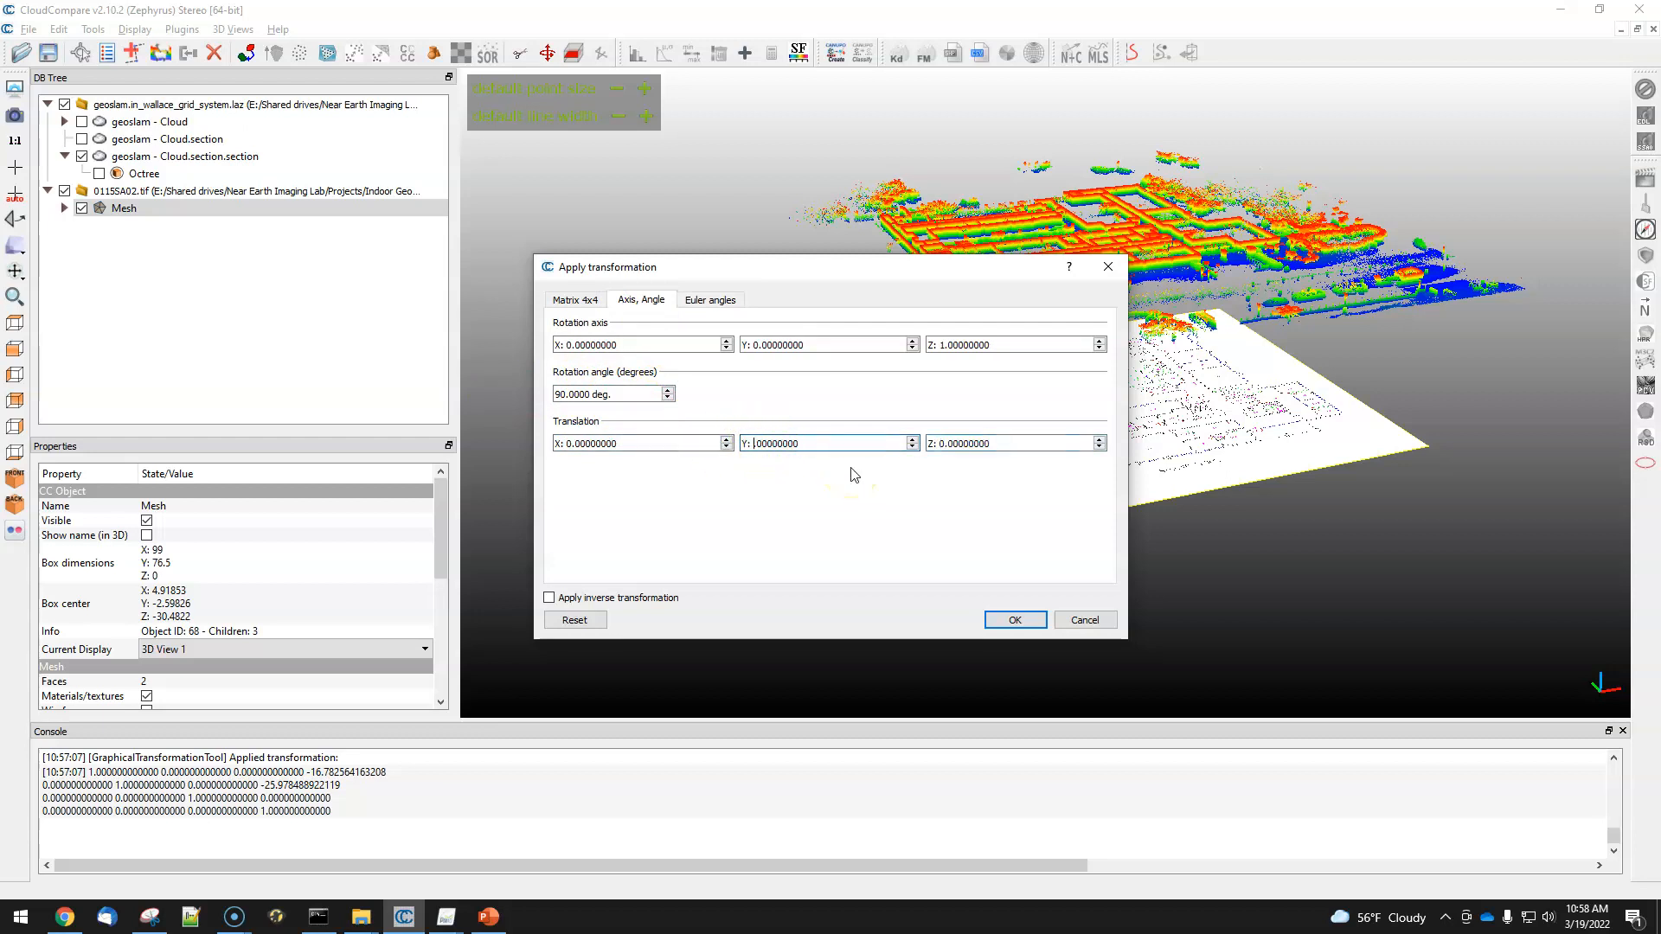
Set the rotation axis to Y 1 and Z 0, and apply the rotation to the floor plan mesh.
left_click(754, 345)
type("1")
left_click(822, 356)
left_click(939, 345)
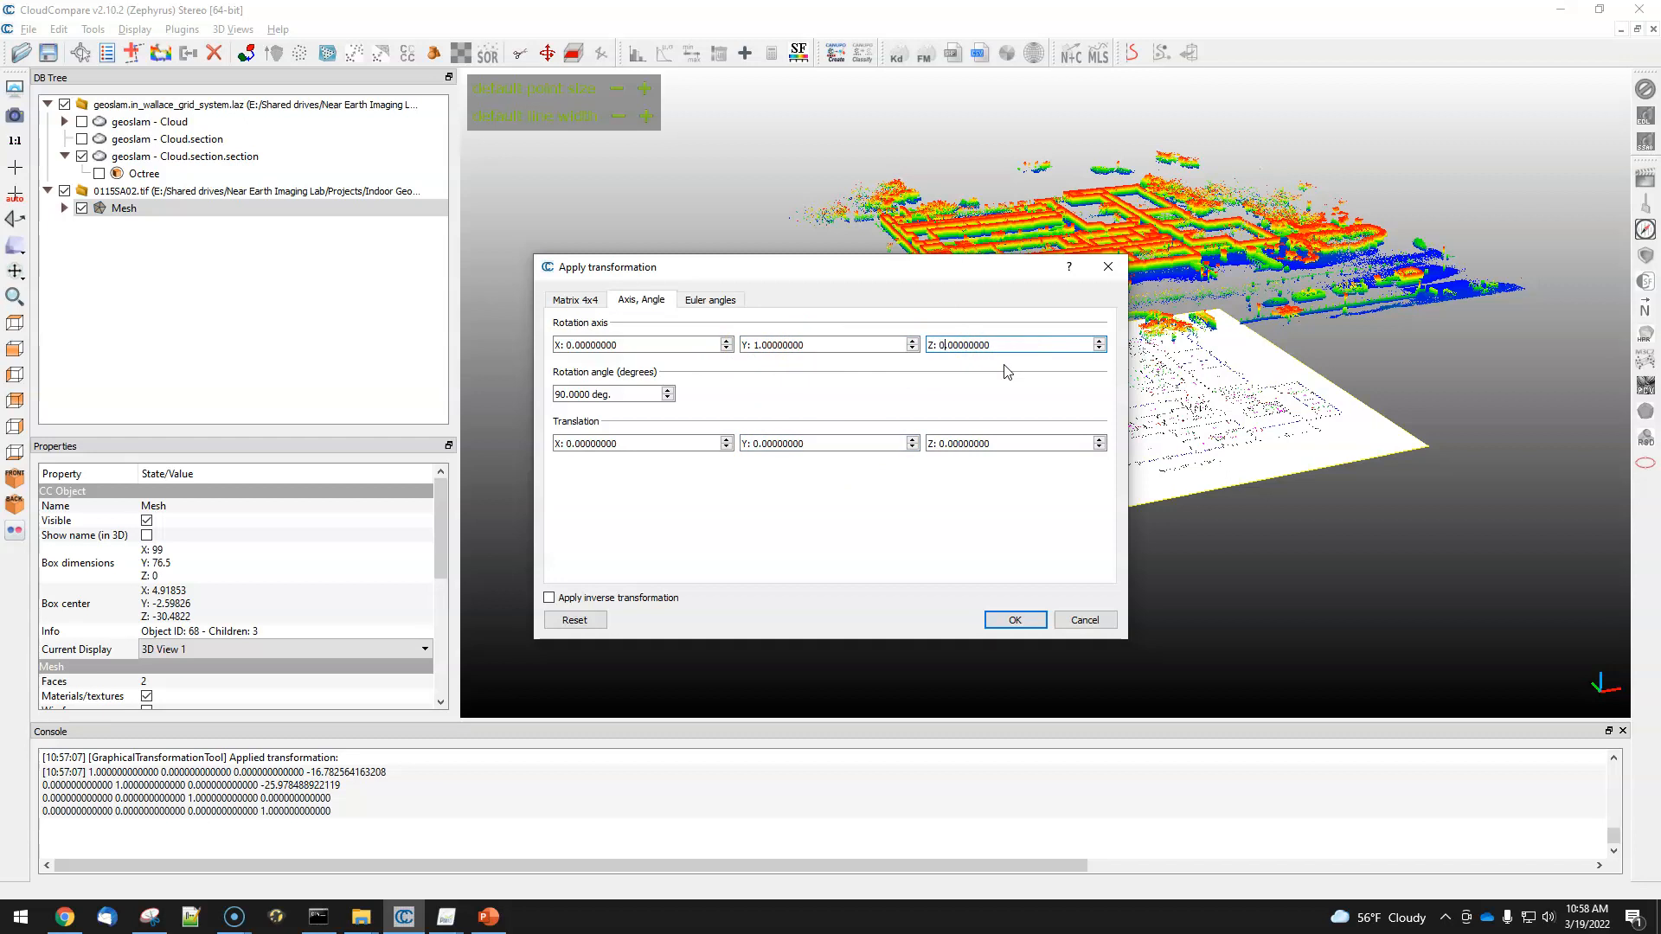
left_click(1014, 623)
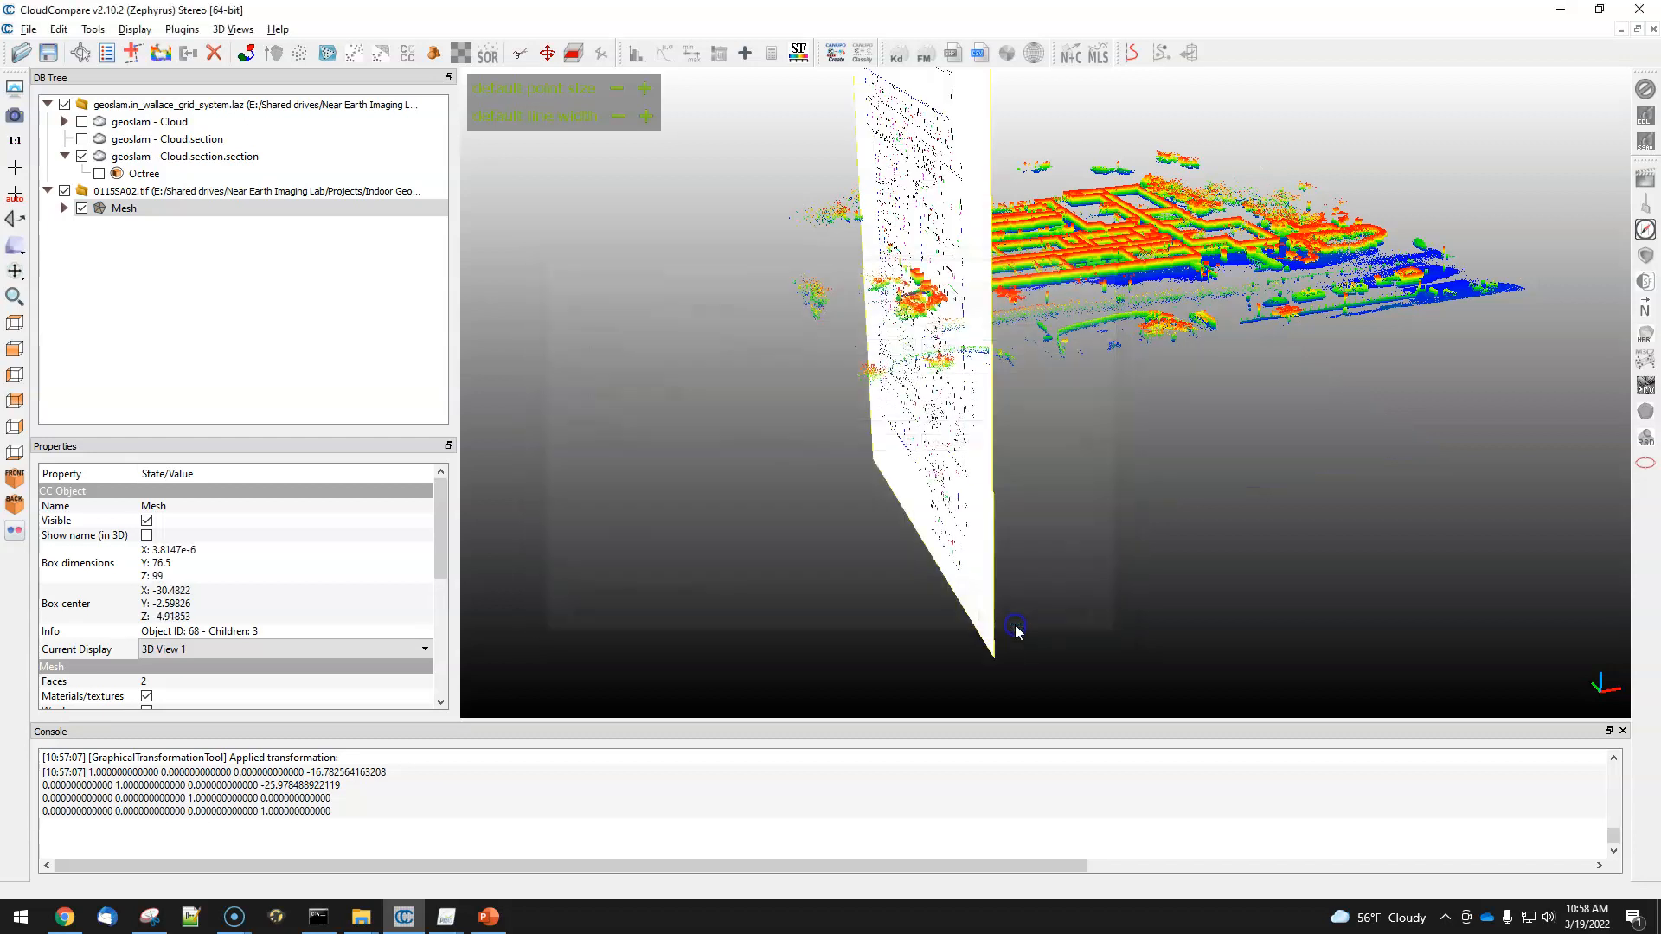
left_click_drag(810, 359, 754, 380)
left_click_drag(968, 442, 940, 476)
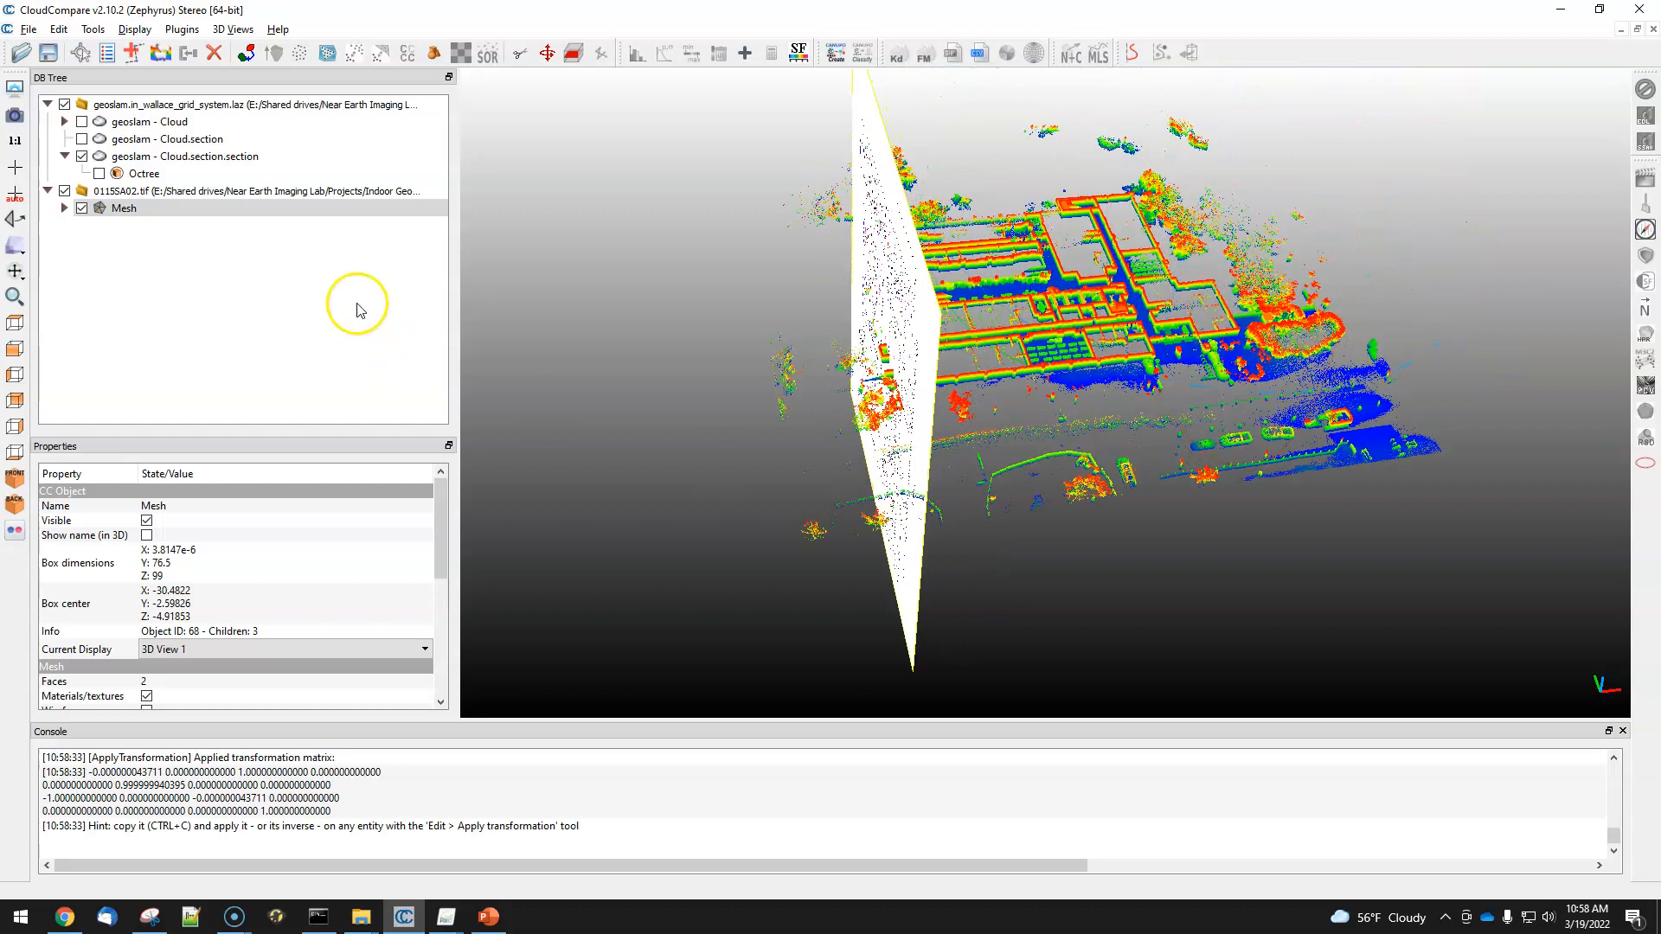